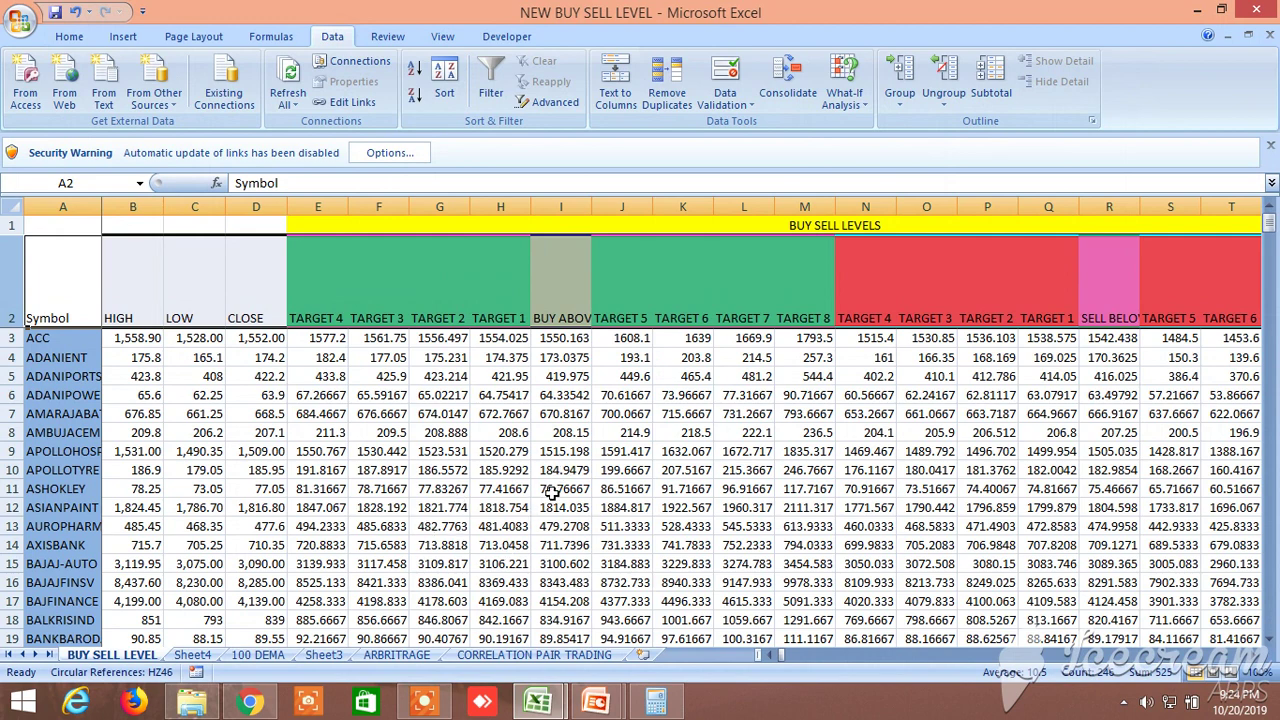
Step: Look through the symbol list in the BUY SELL LEVEL sheet, from the stocks to the commodity and index rows
scroll(553, 485, down, 5)
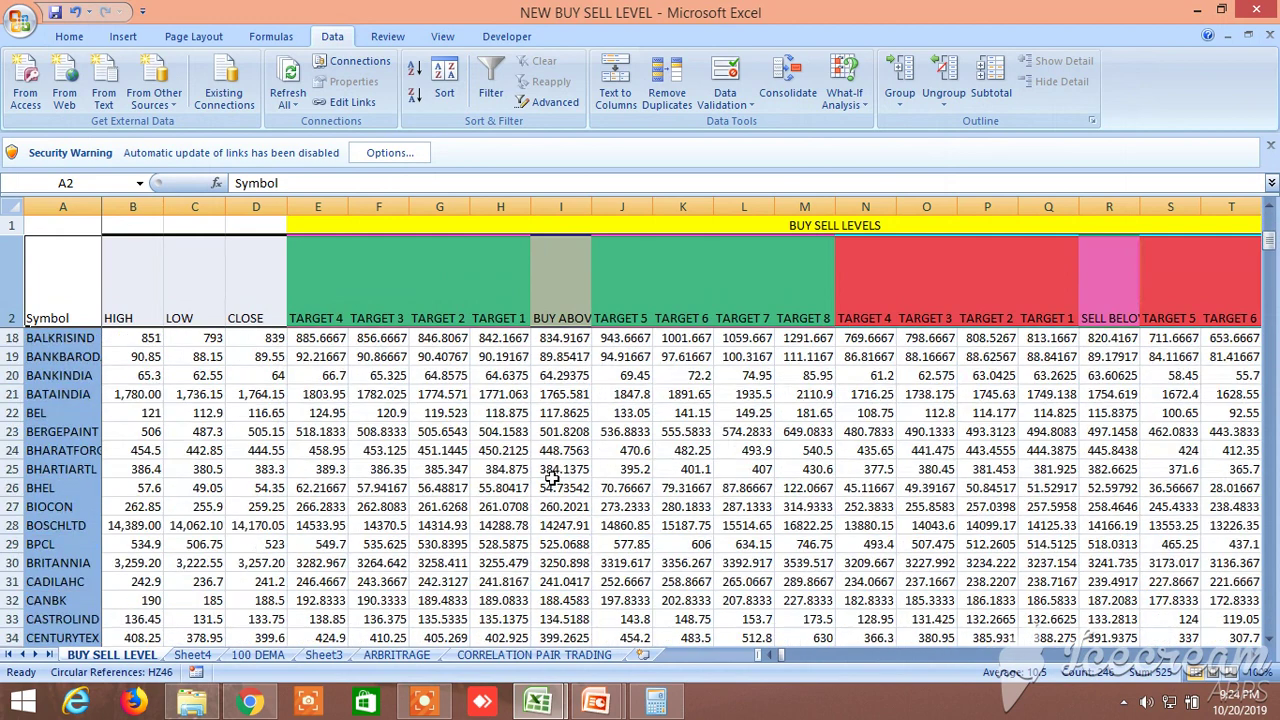
scroll(548, 481, up, 5)
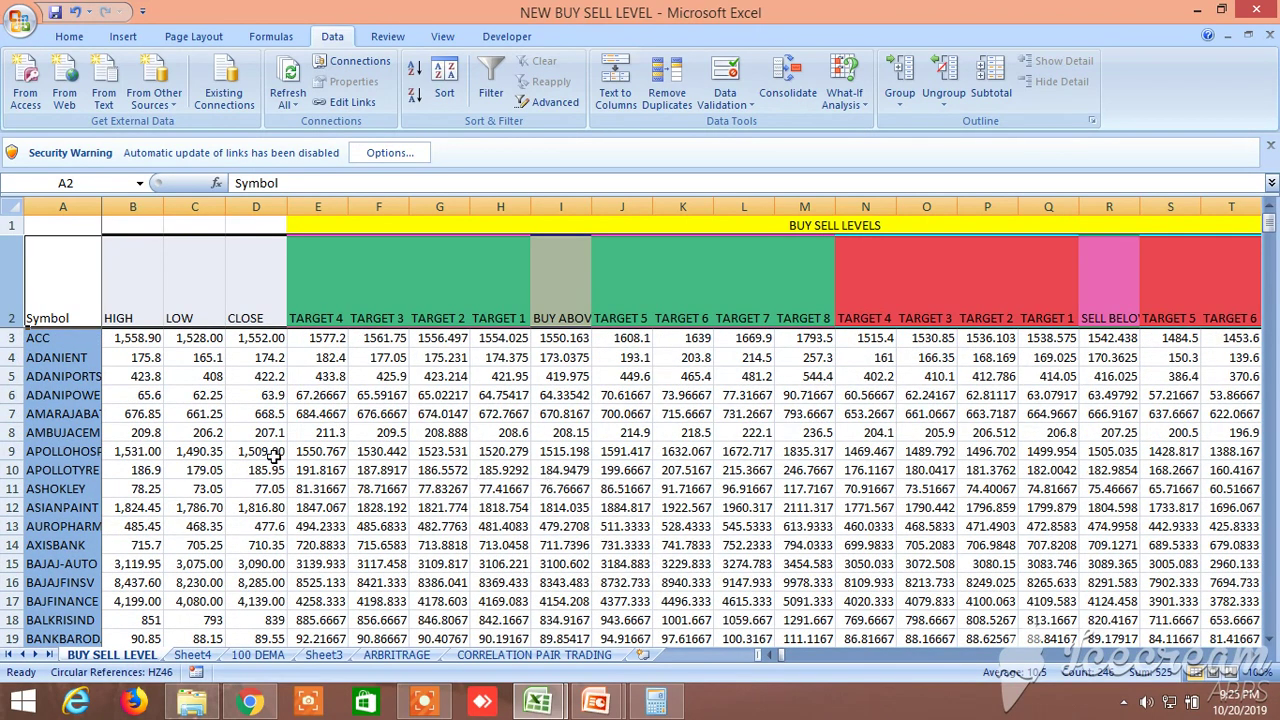
scroll(513, 517, down, 14)
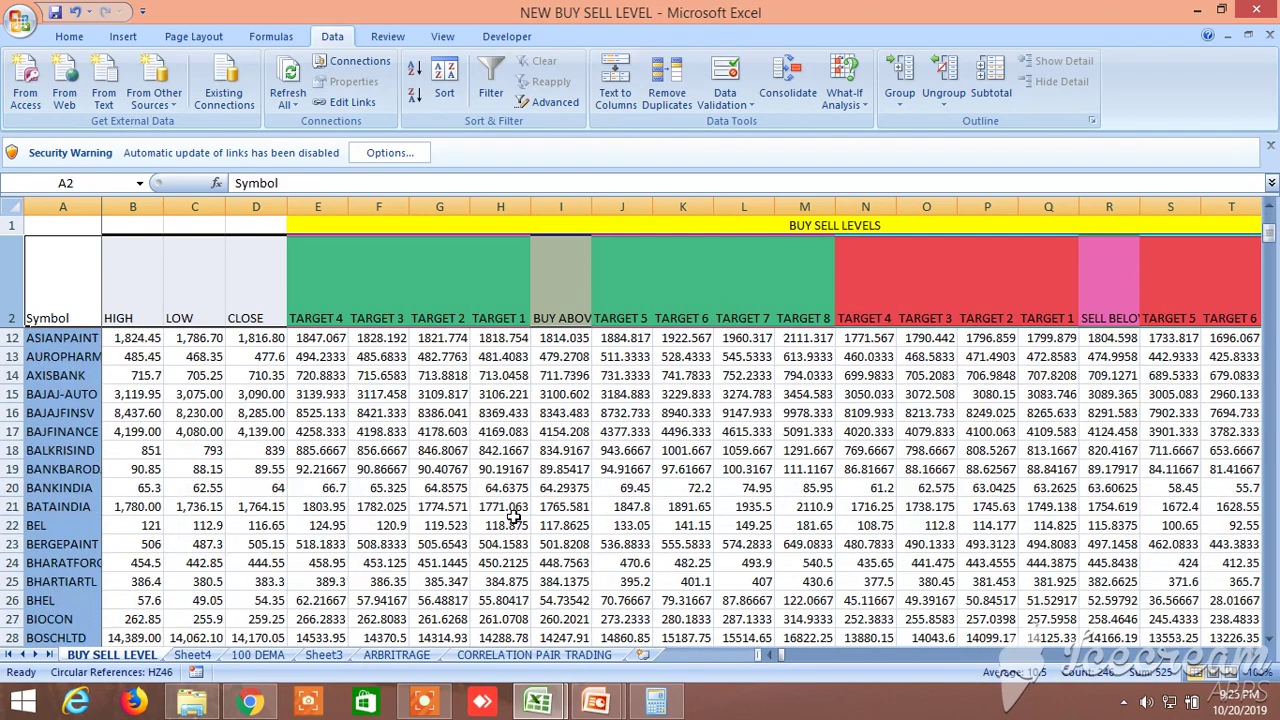
scroll(513, 517, down, 6)
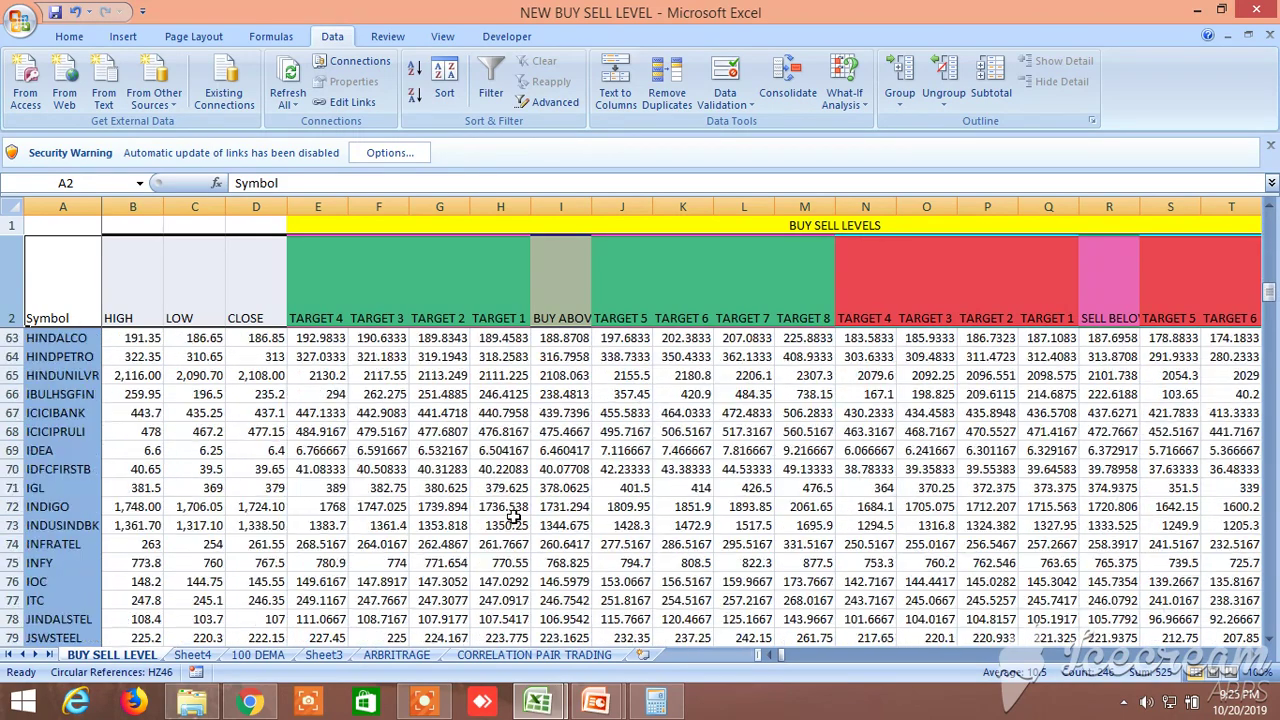
scroll(513, 517, down, 20)
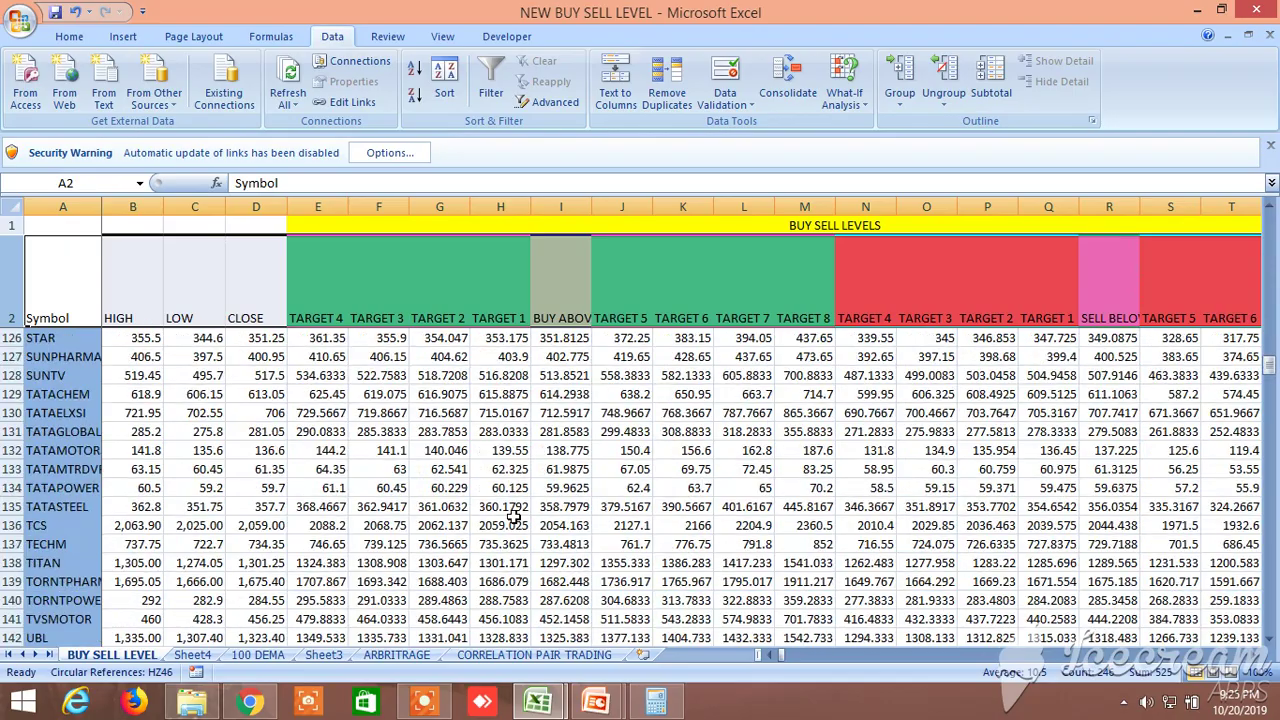
scroll(513, 517, down, 1)
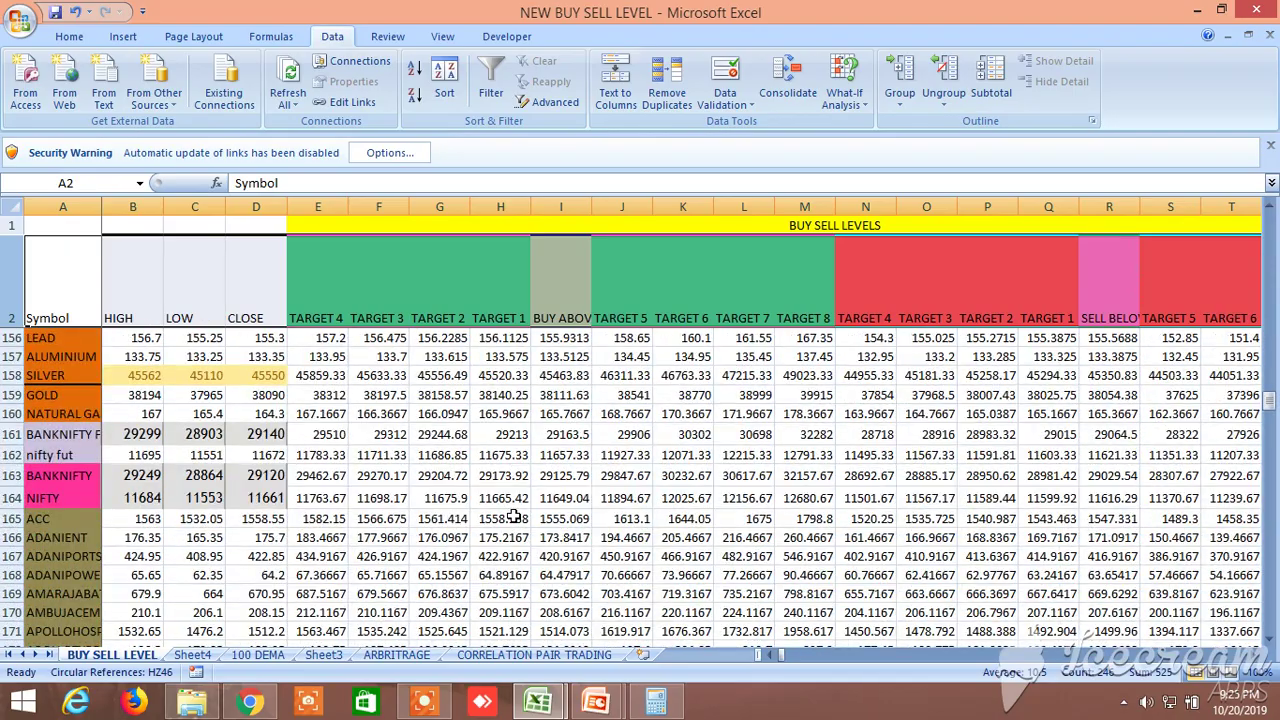
scroll(513, 517, up, 20)
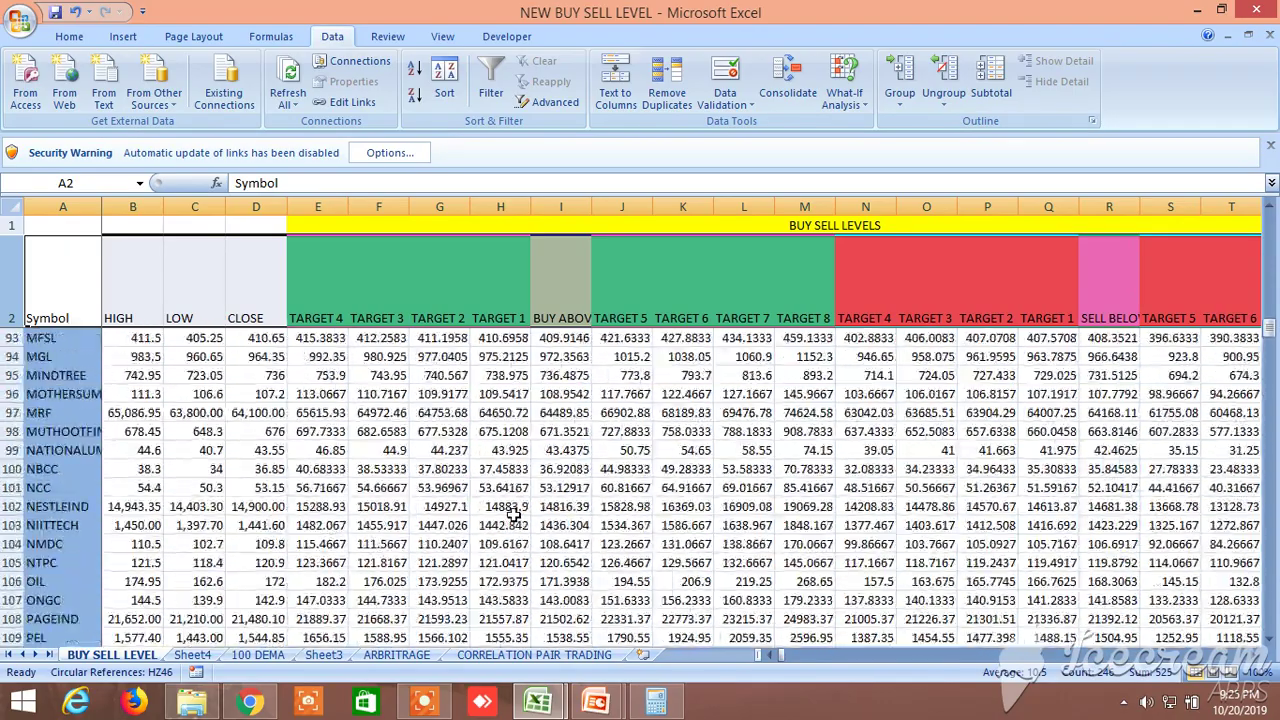
scroll(582, 375, up, 20)
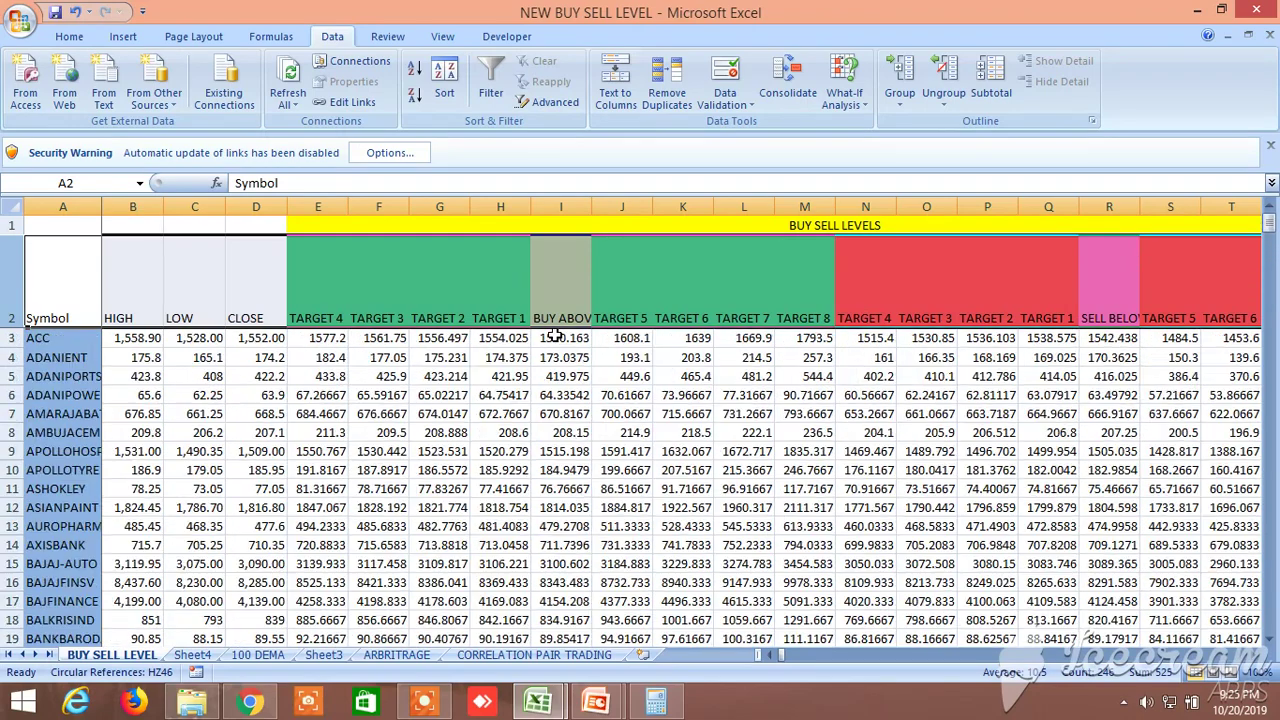
Step: Inspect the BUY ABOVE, SELL BELOW and green TARGET headers in row 2
click(561, 317)
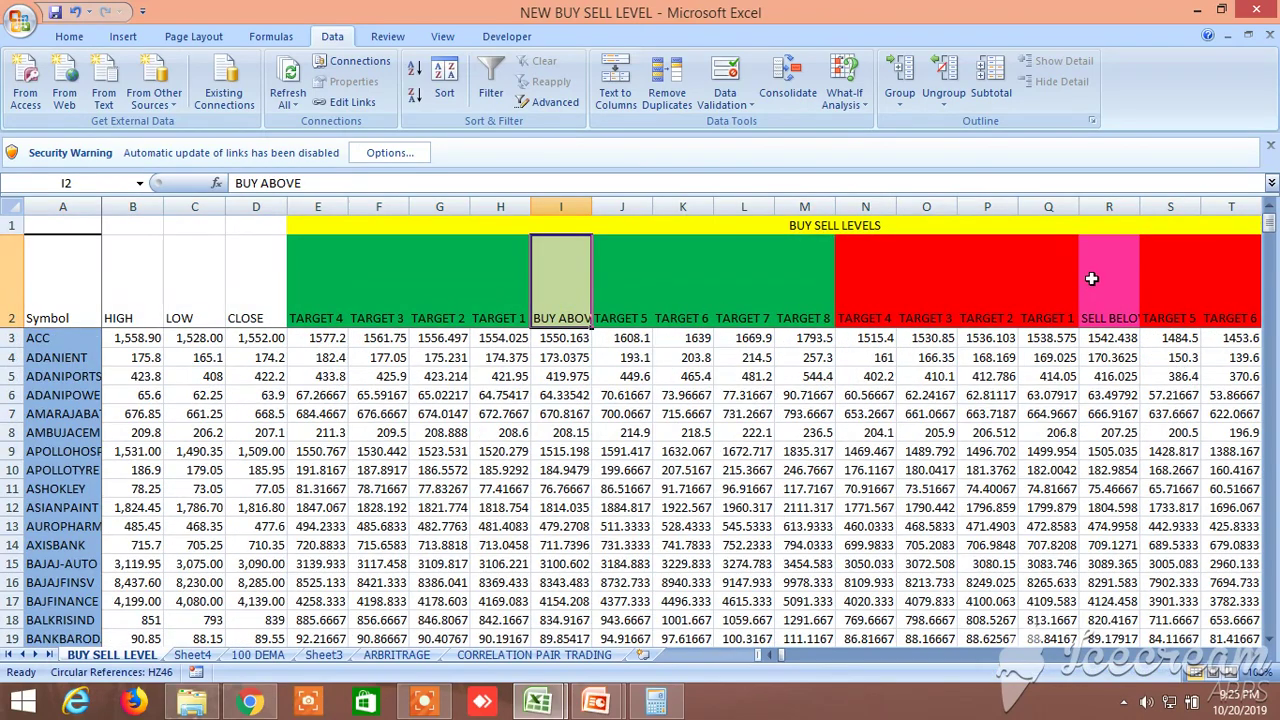
click(1104, 285)
click(494, 284)
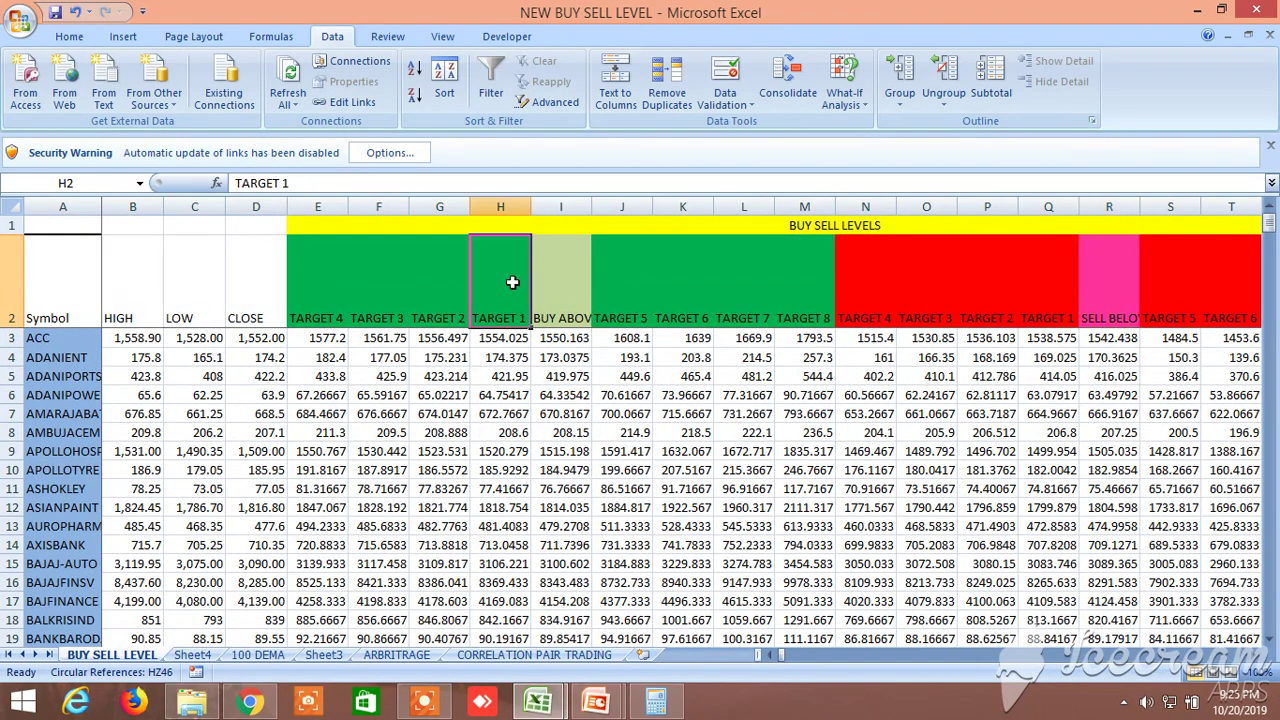
click(336, 272)
click(641, 282)
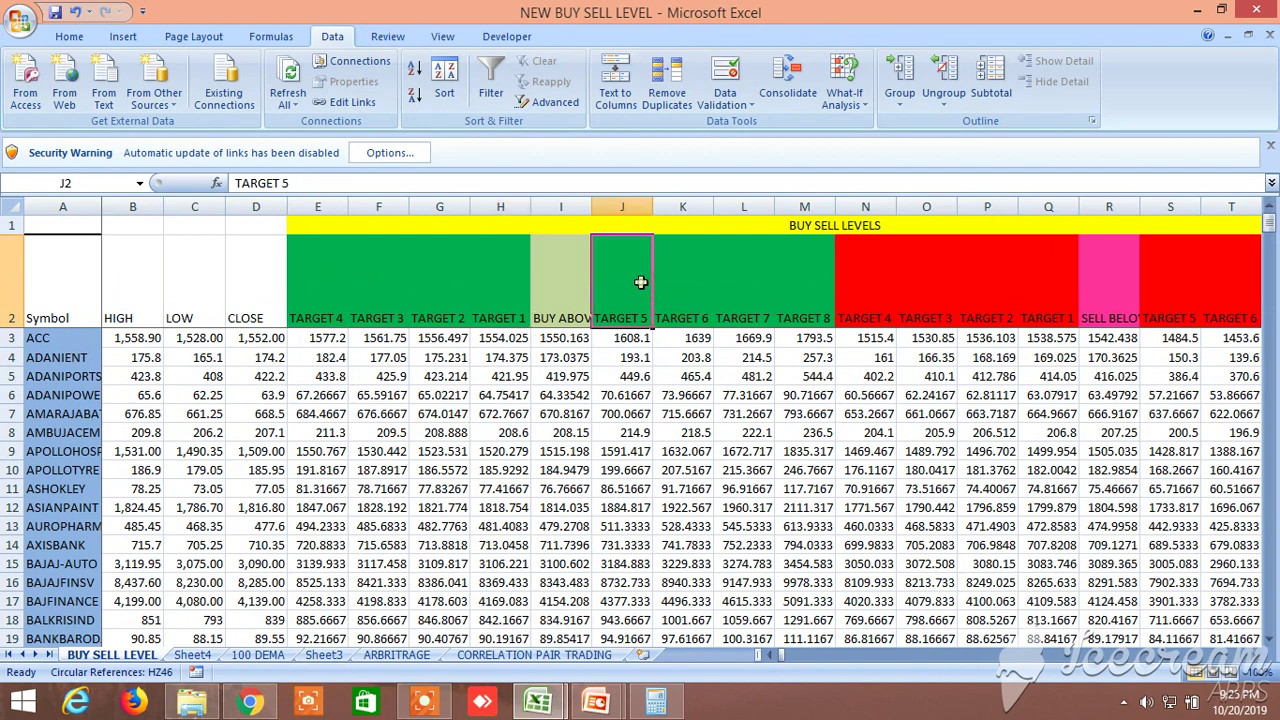
click(822, 297)
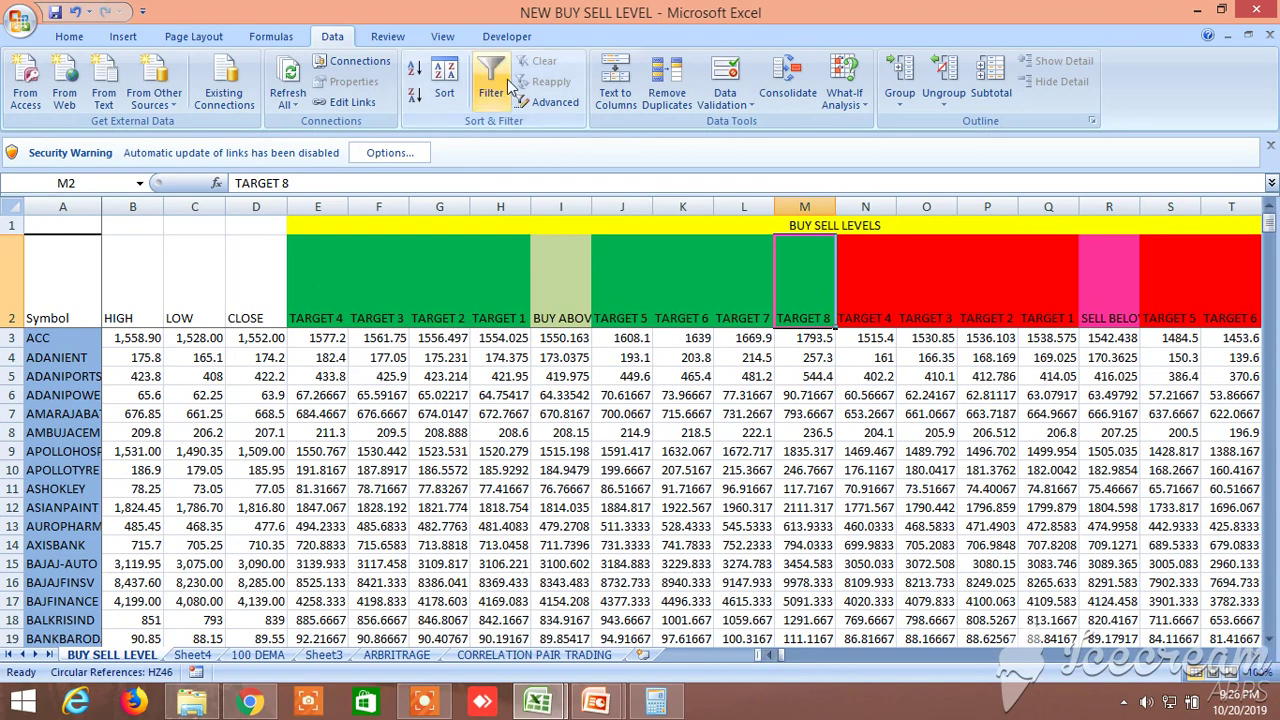
Step: Review the HIGH, LOW and CLOSE data and target levels down to the BANKNIFTY and NIFTY rows
scroll(227, 557, down, 16)
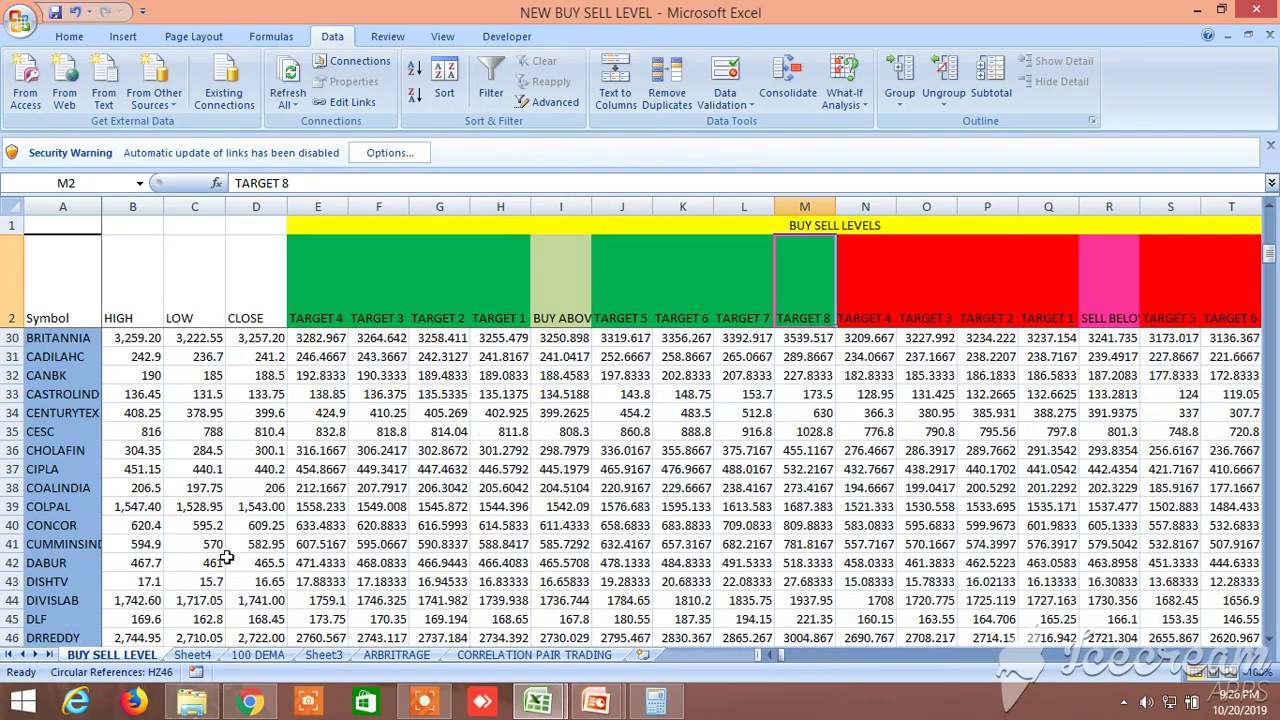
scroll(233, 561, down, 20)
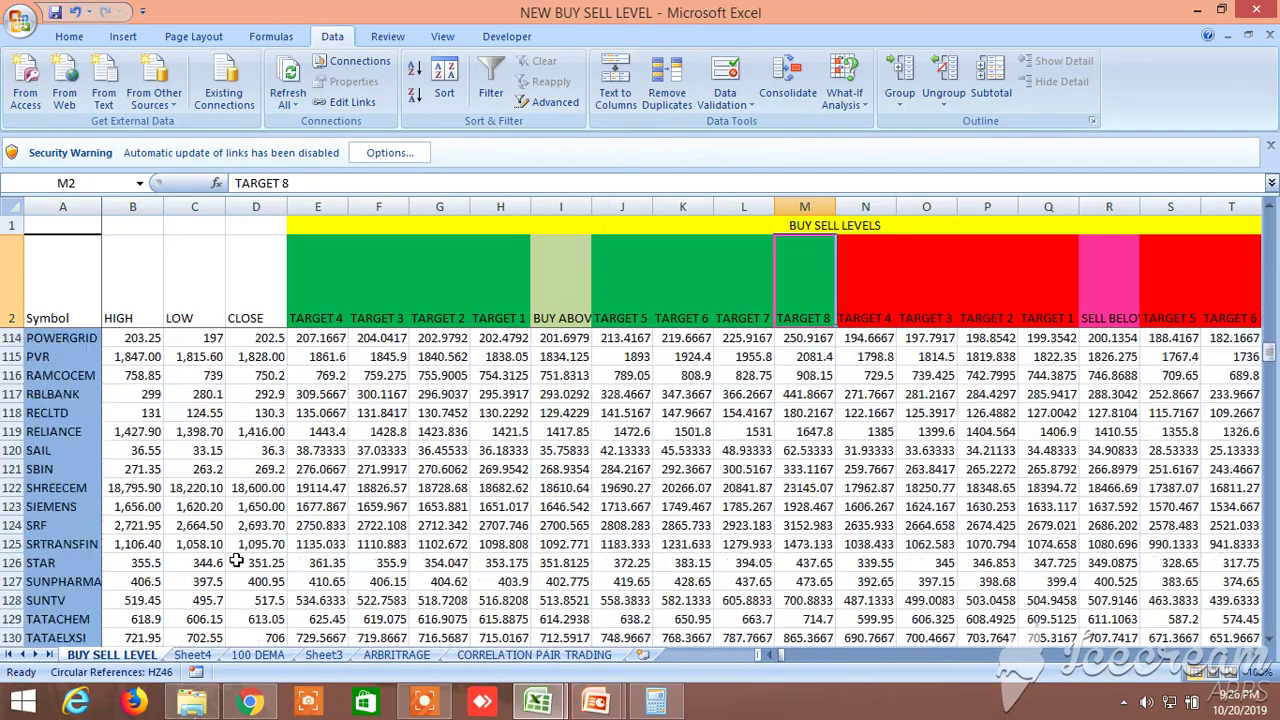
scroll(236, 561, up, 3)
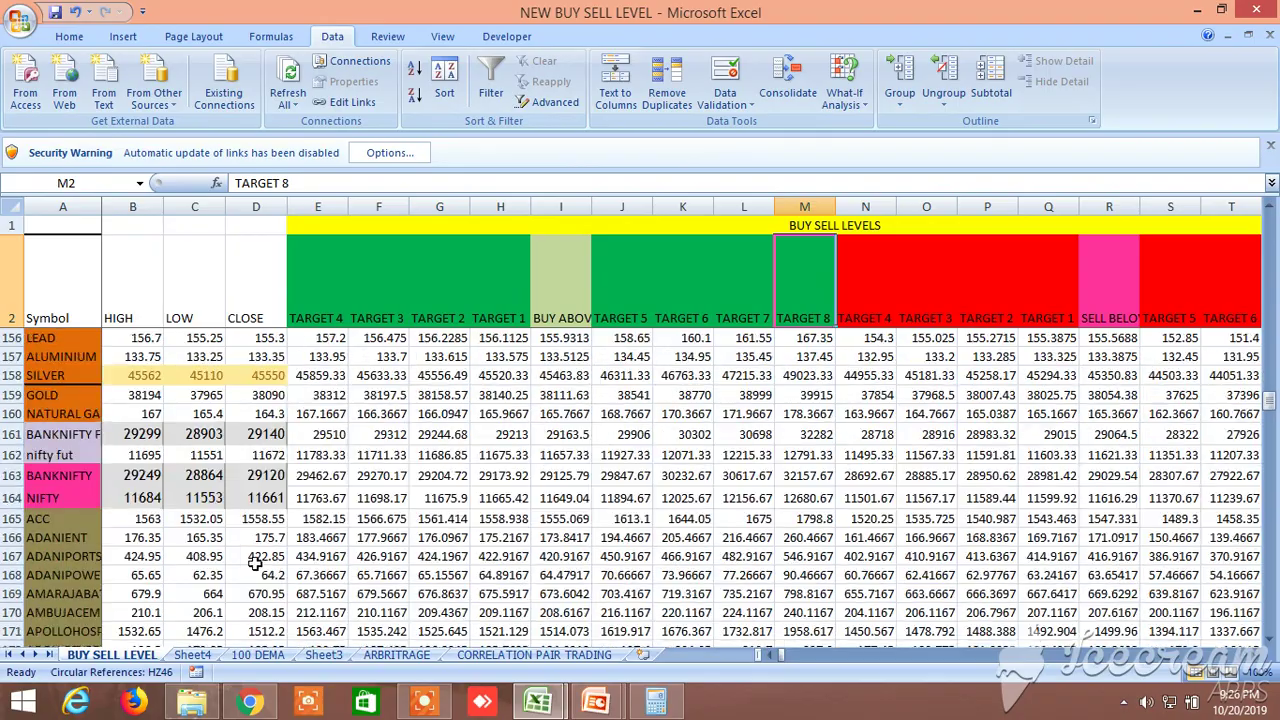
scroll(392, 566, up, 20)
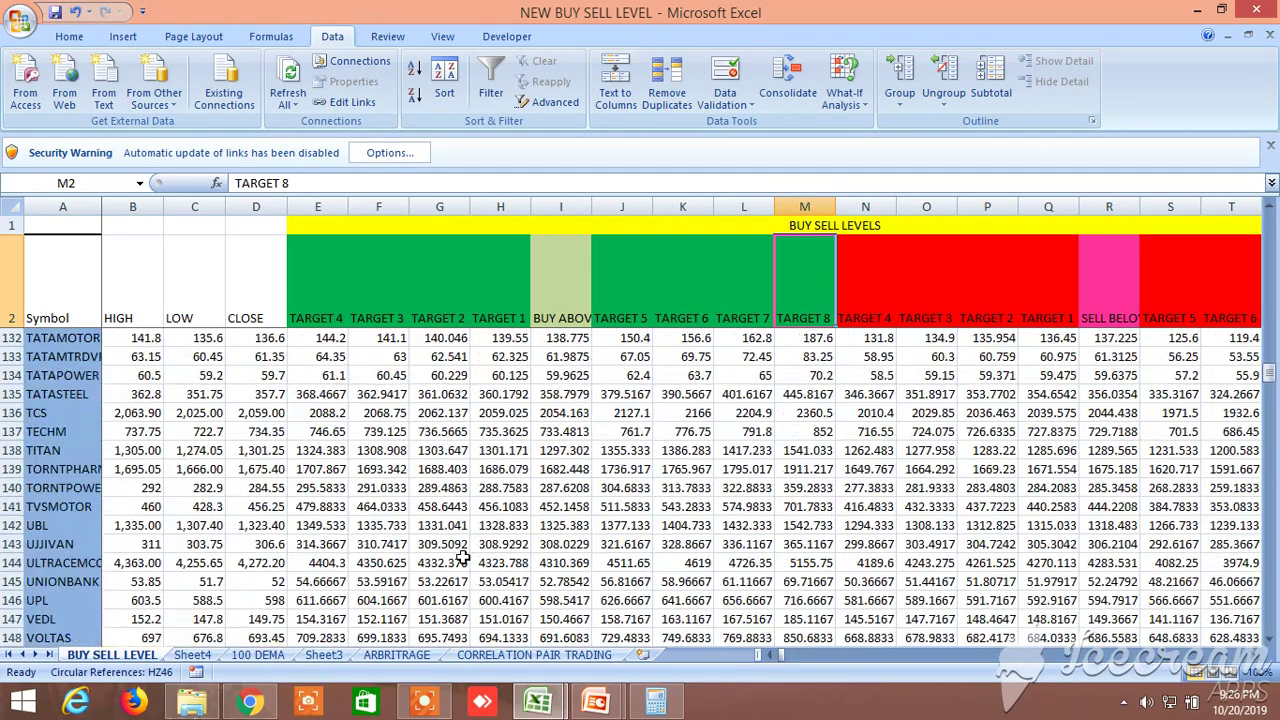
scroll(464, 557, up, 20)
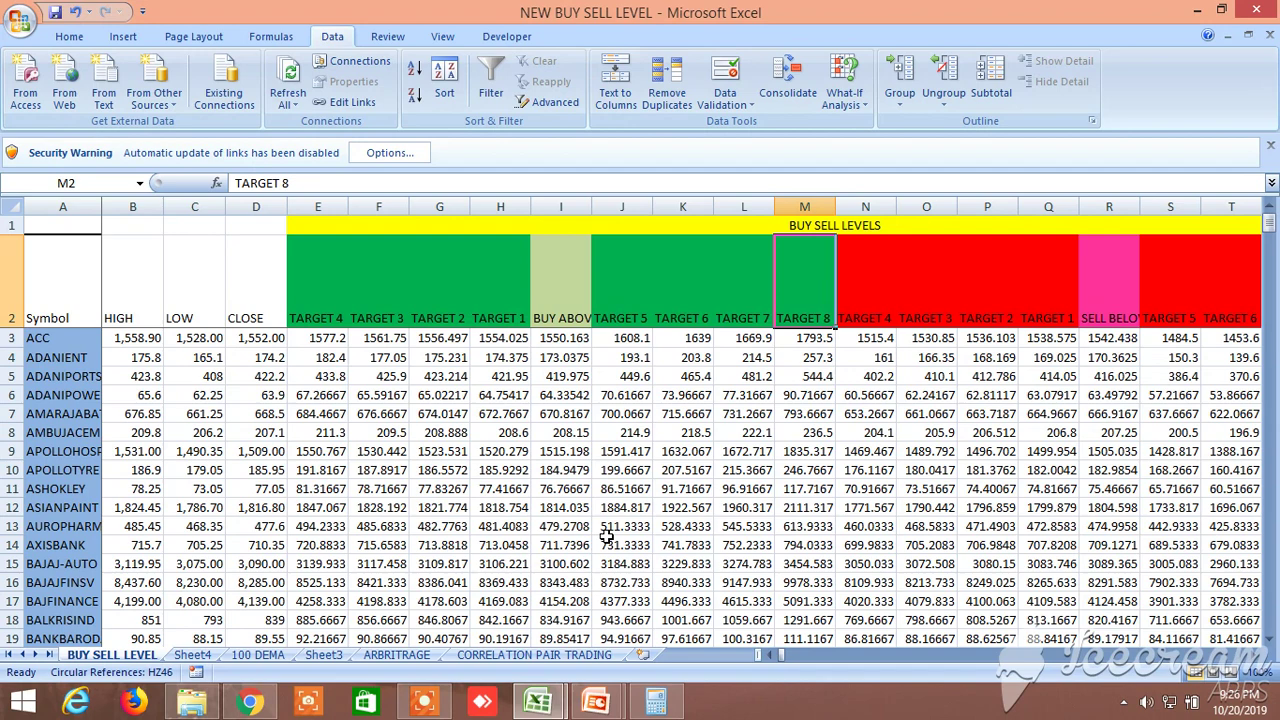
Step: Select the BUY ABOVE header and examine the levels down into the second block of stock symbols
click(558, 297)
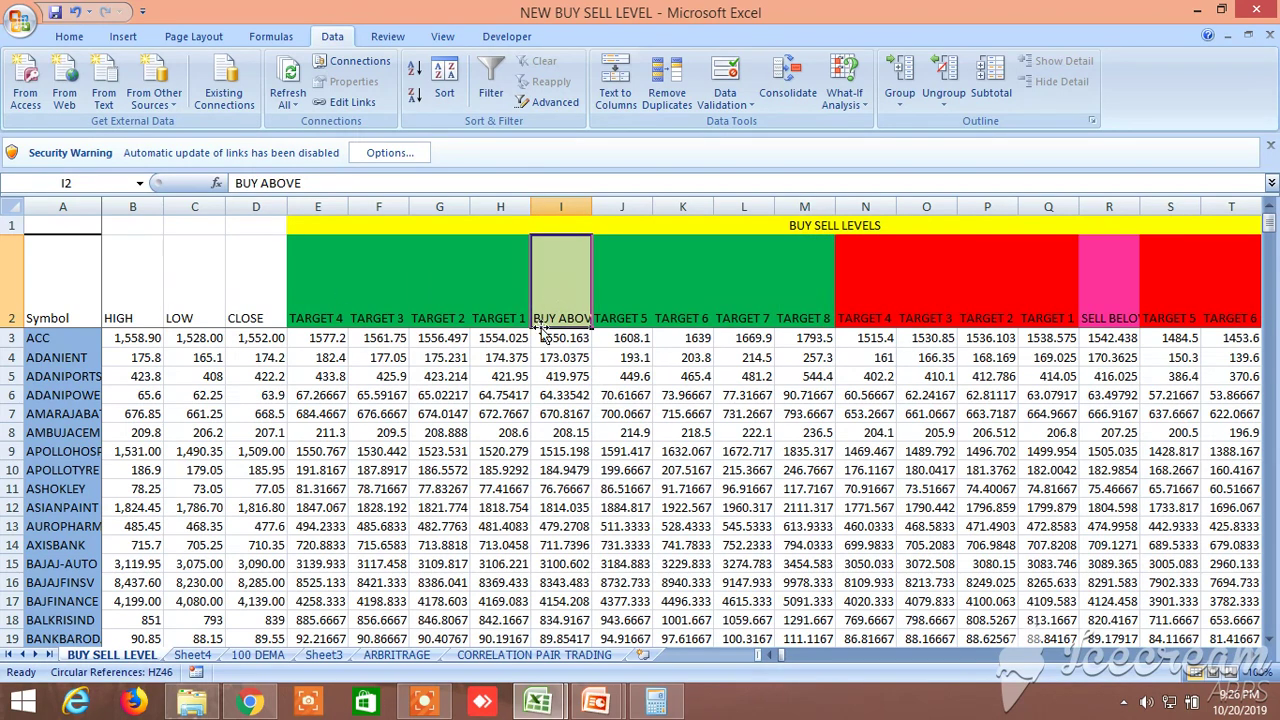
scroll(491, 533, down, 3)
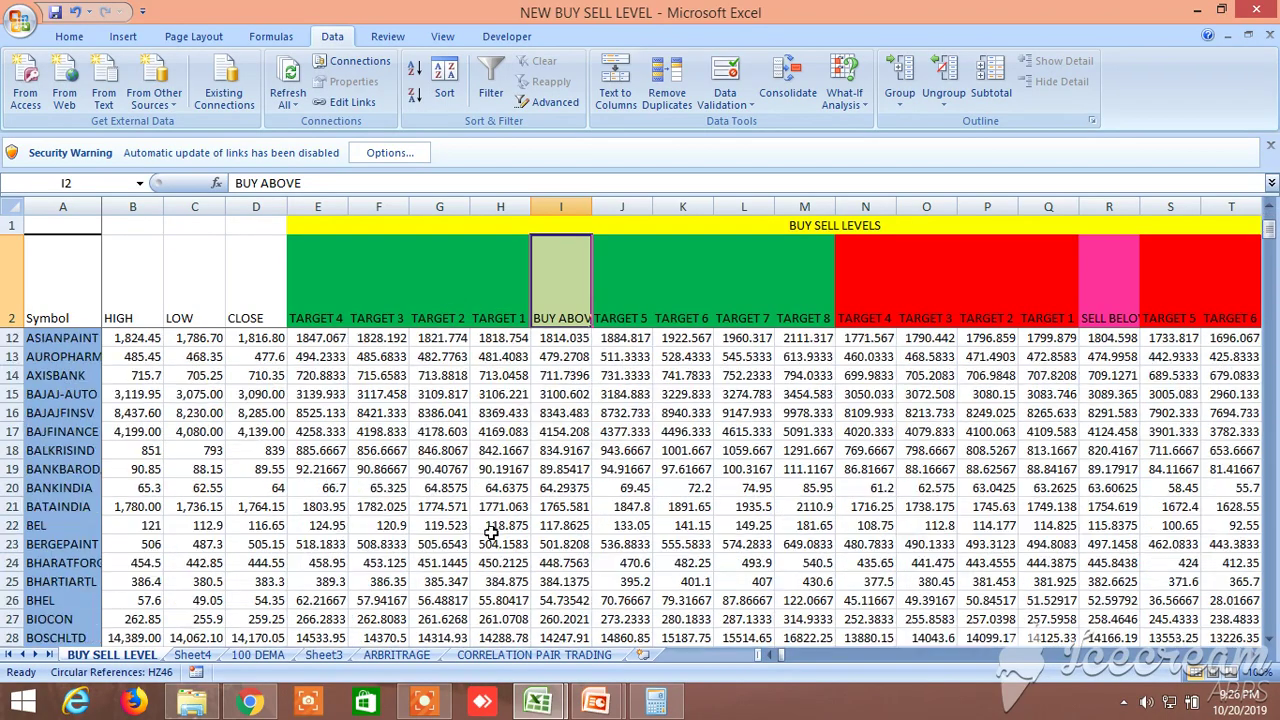
scroll(491, 533, down, 20)
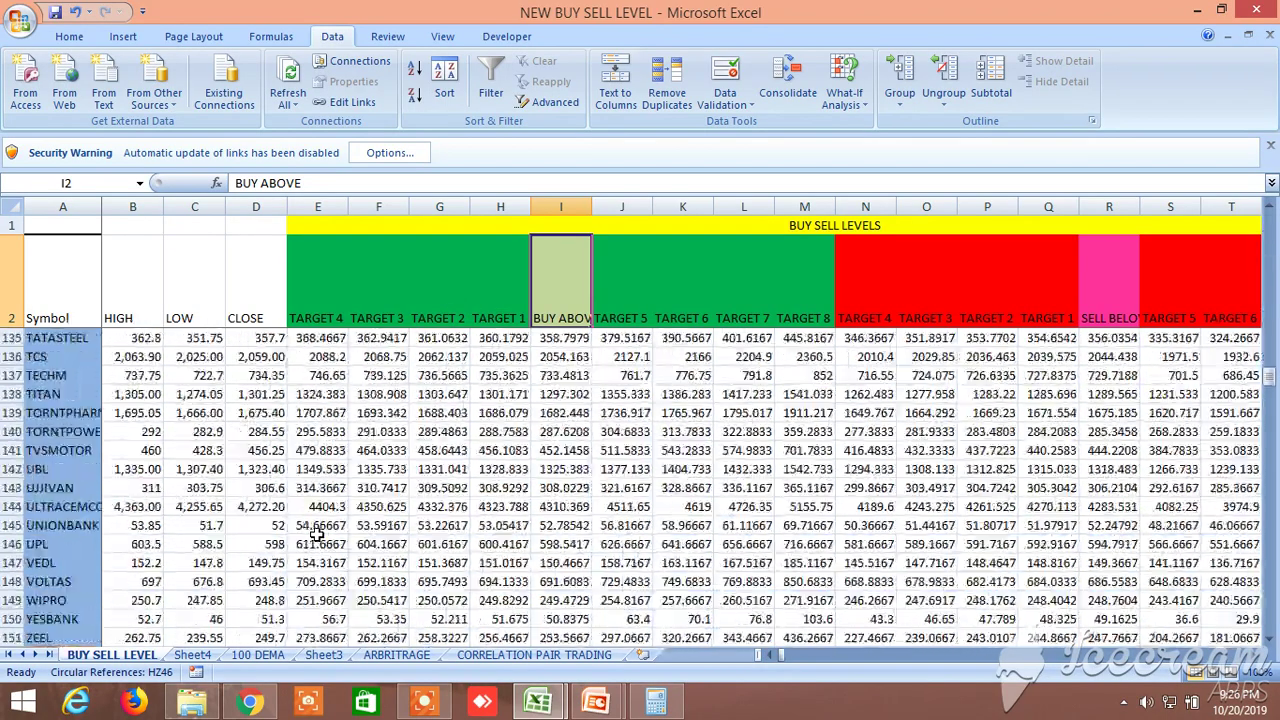
scroll(316, 534, down, 13)
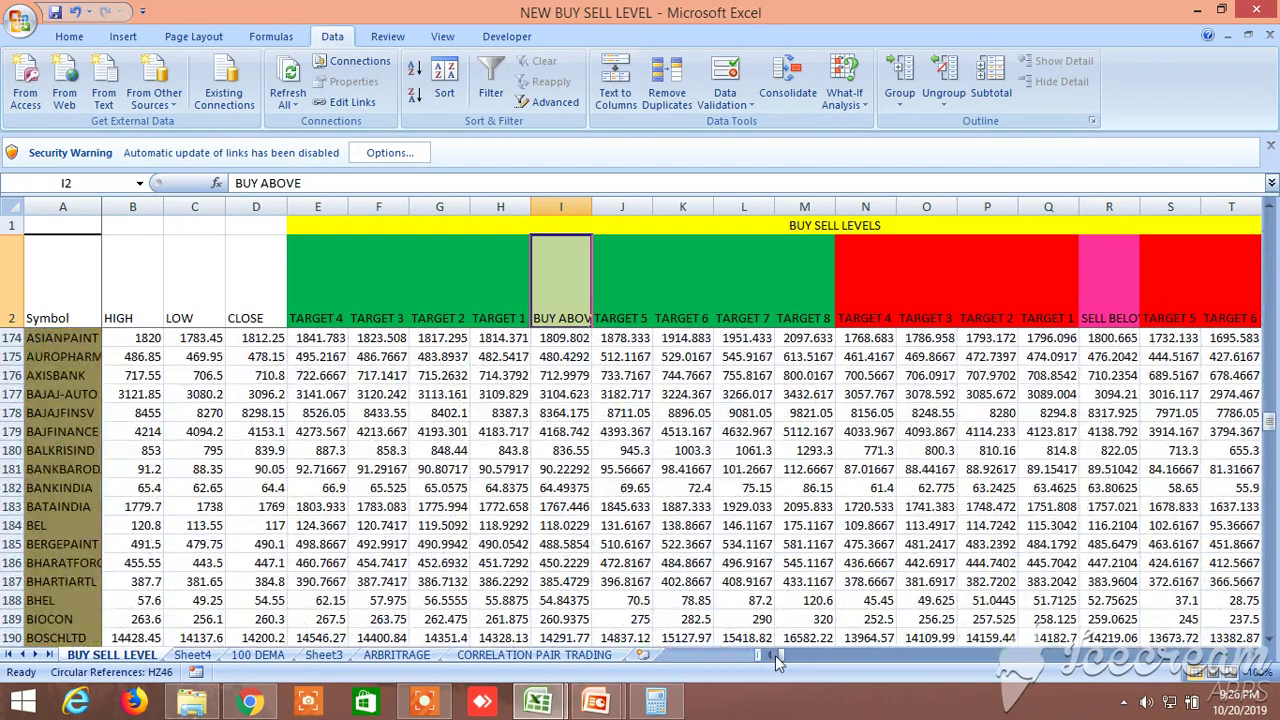
drag(776, 654, 727, 650)
scroll(683, 535, up, 14)
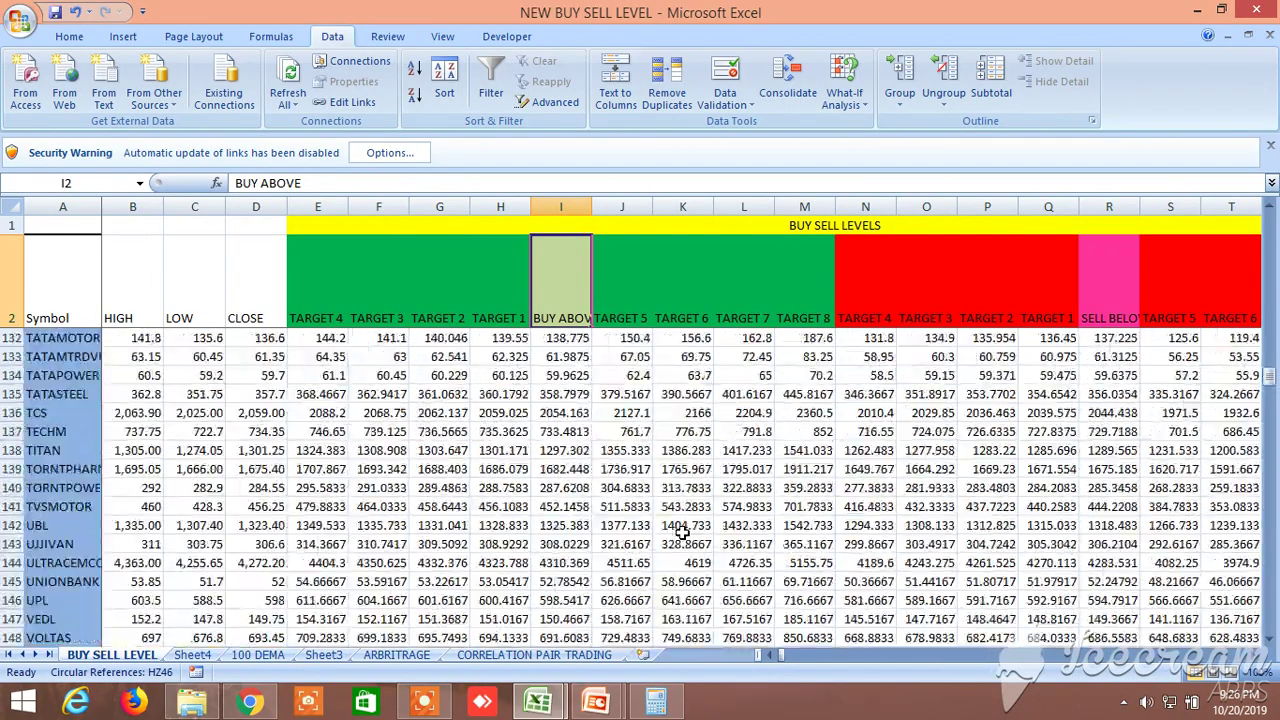
scroll(683, 535, up, 20)
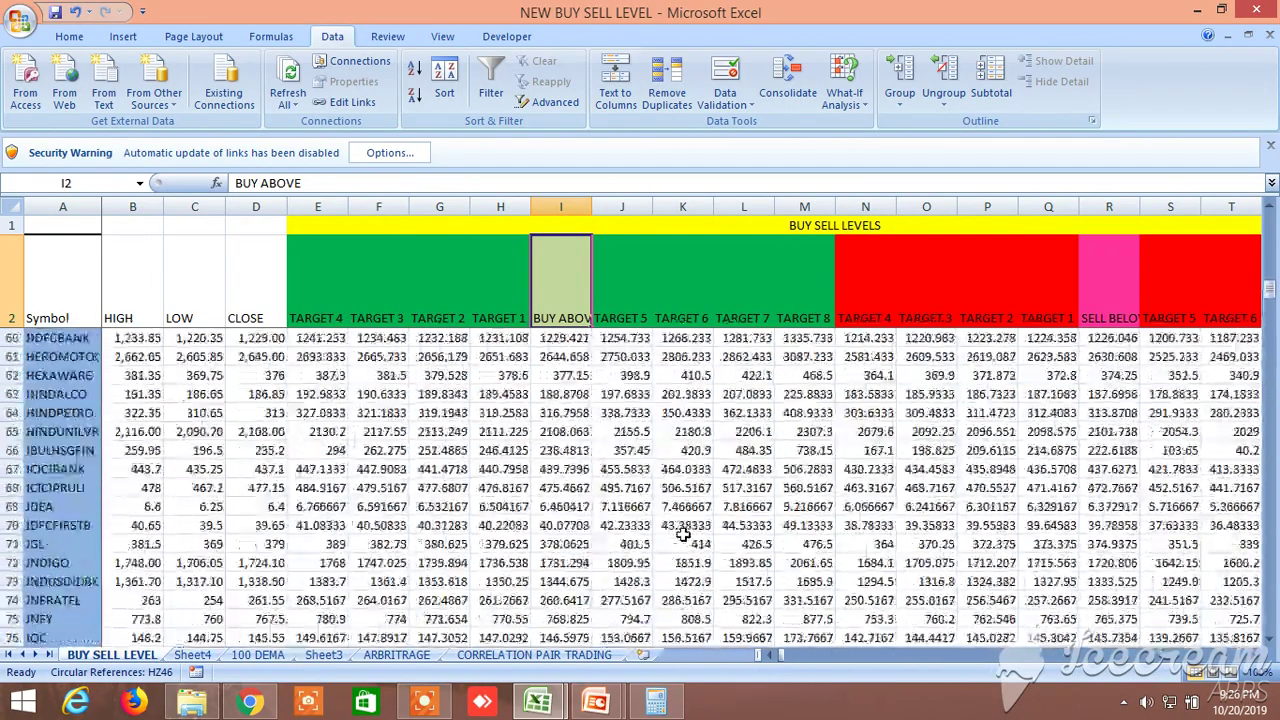
scroll(683, 535, up, 19)
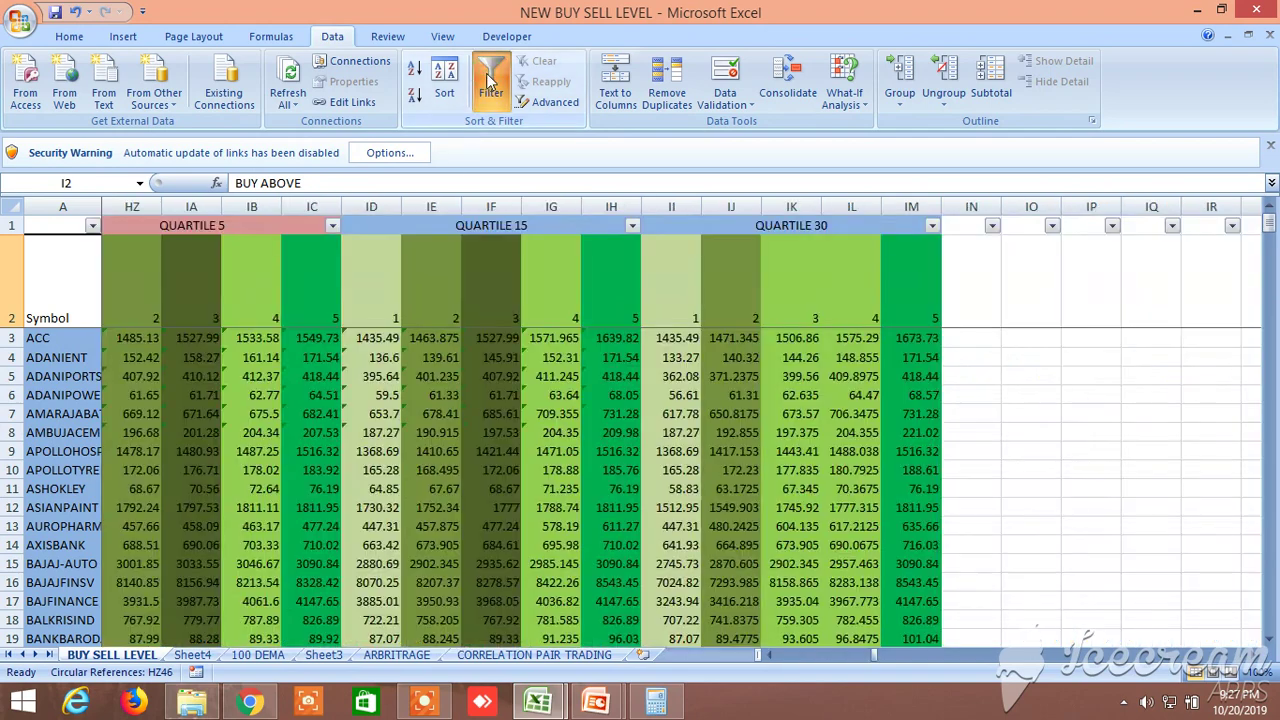
click(486, 75)
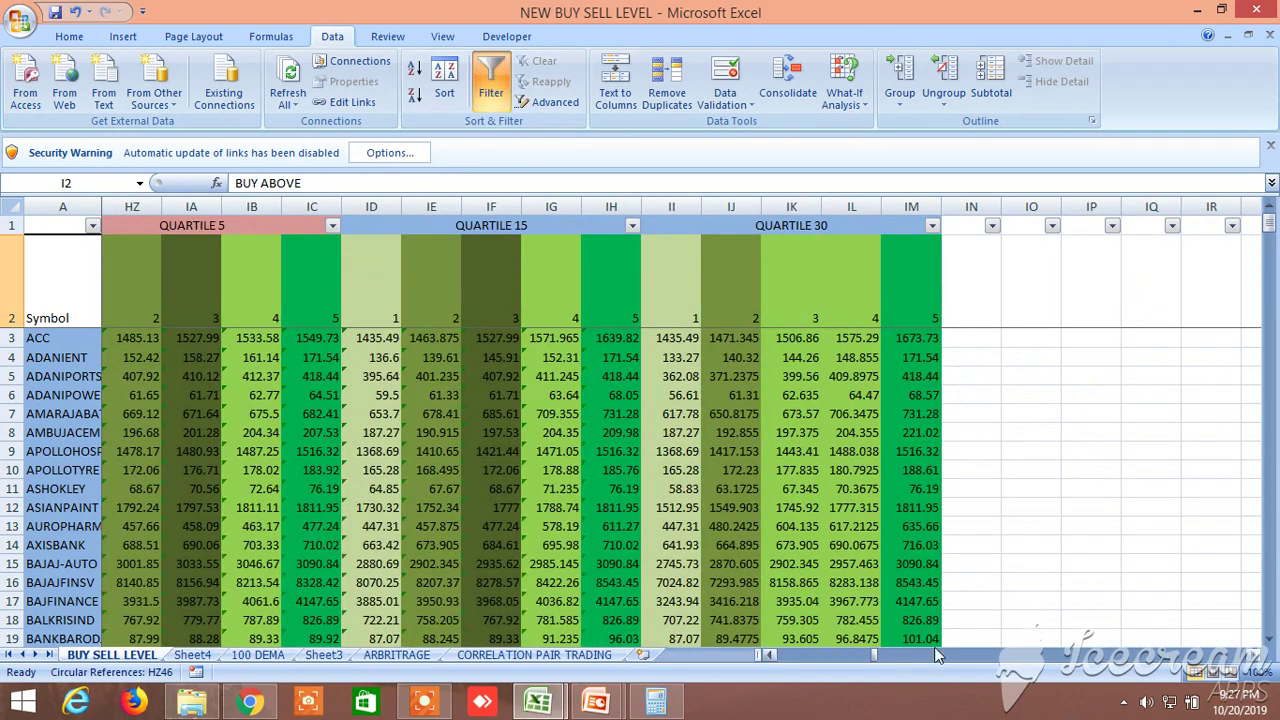
drag(875, 652, 760, 652)
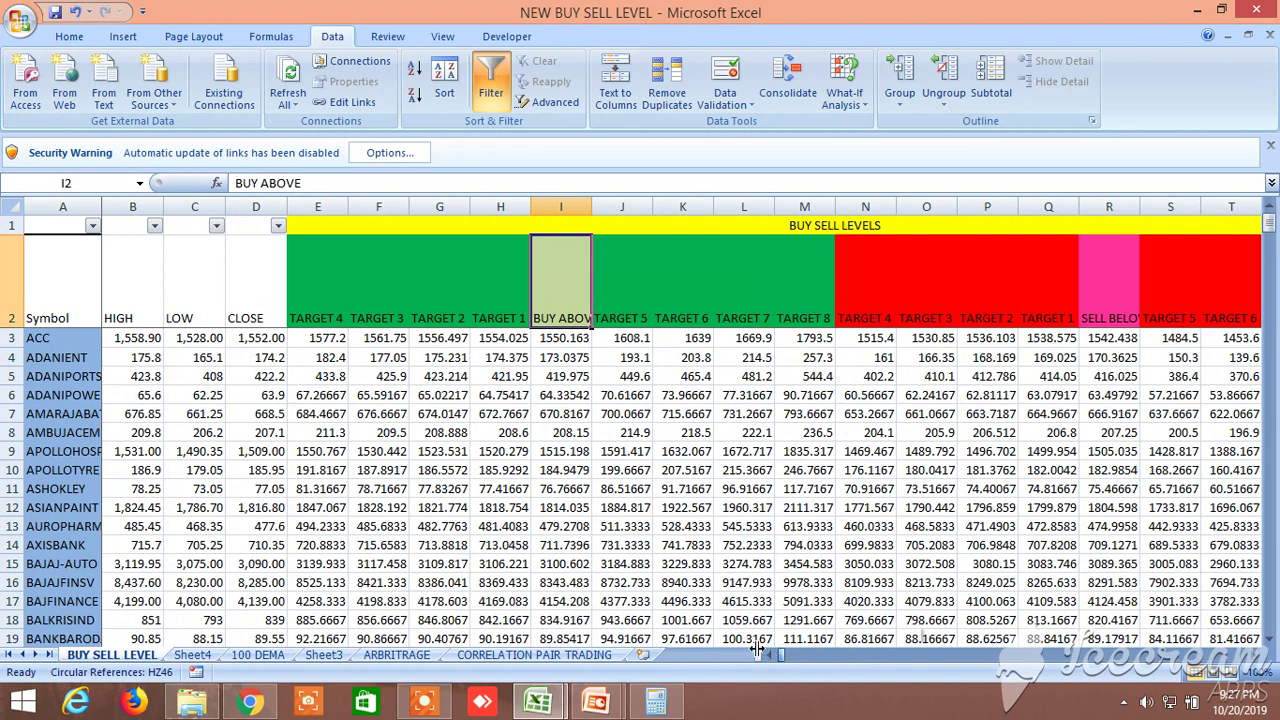
click(278, 226)
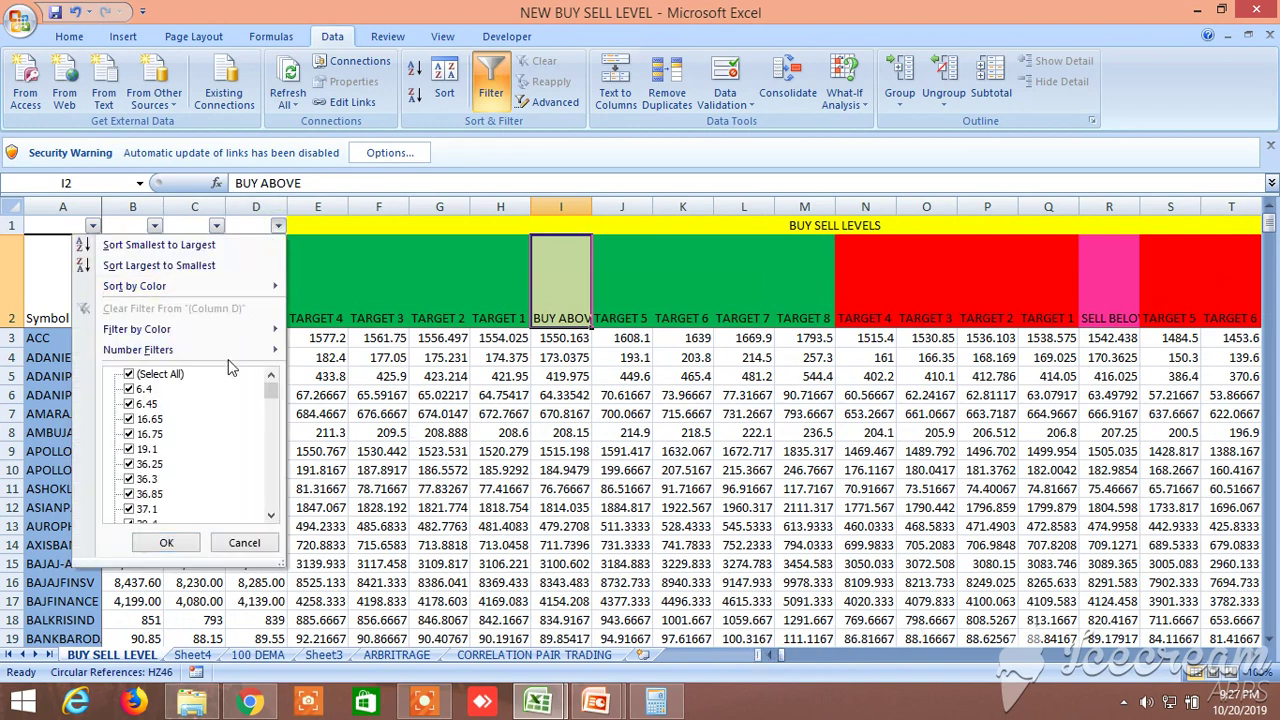
mouse_move(230, 349)
click(350, 394)
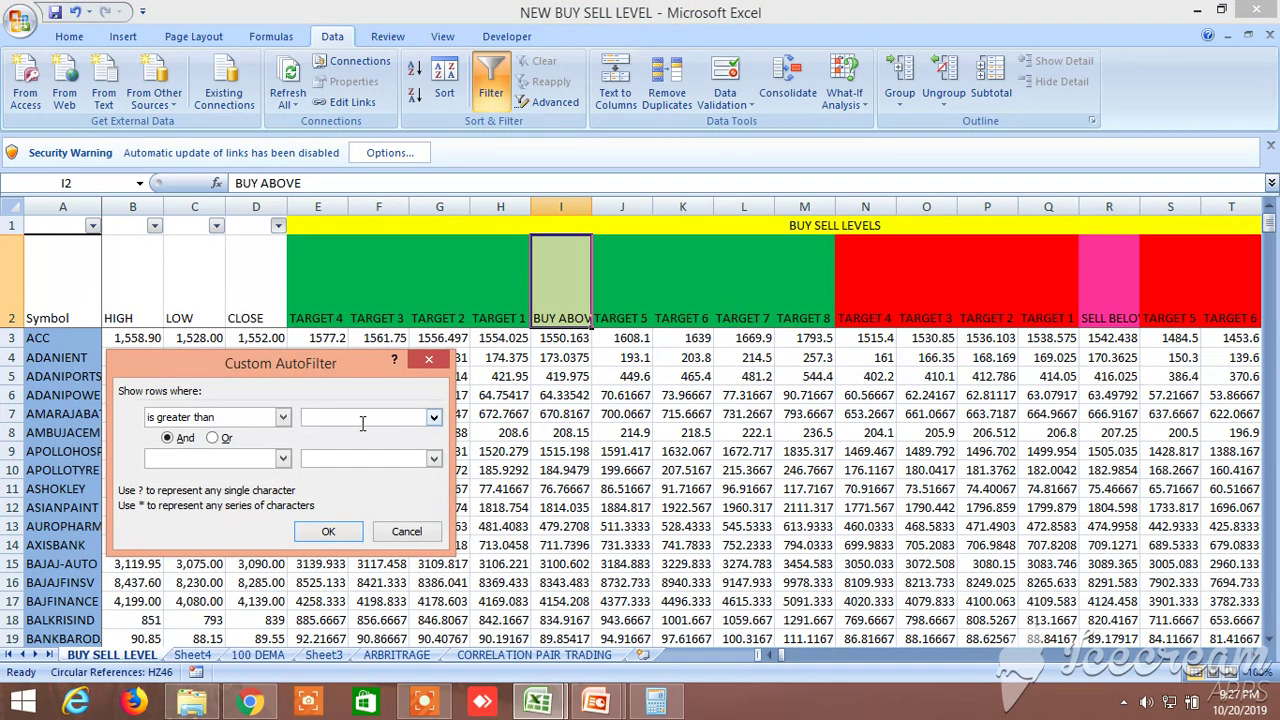
text(100)
click(415, 535)
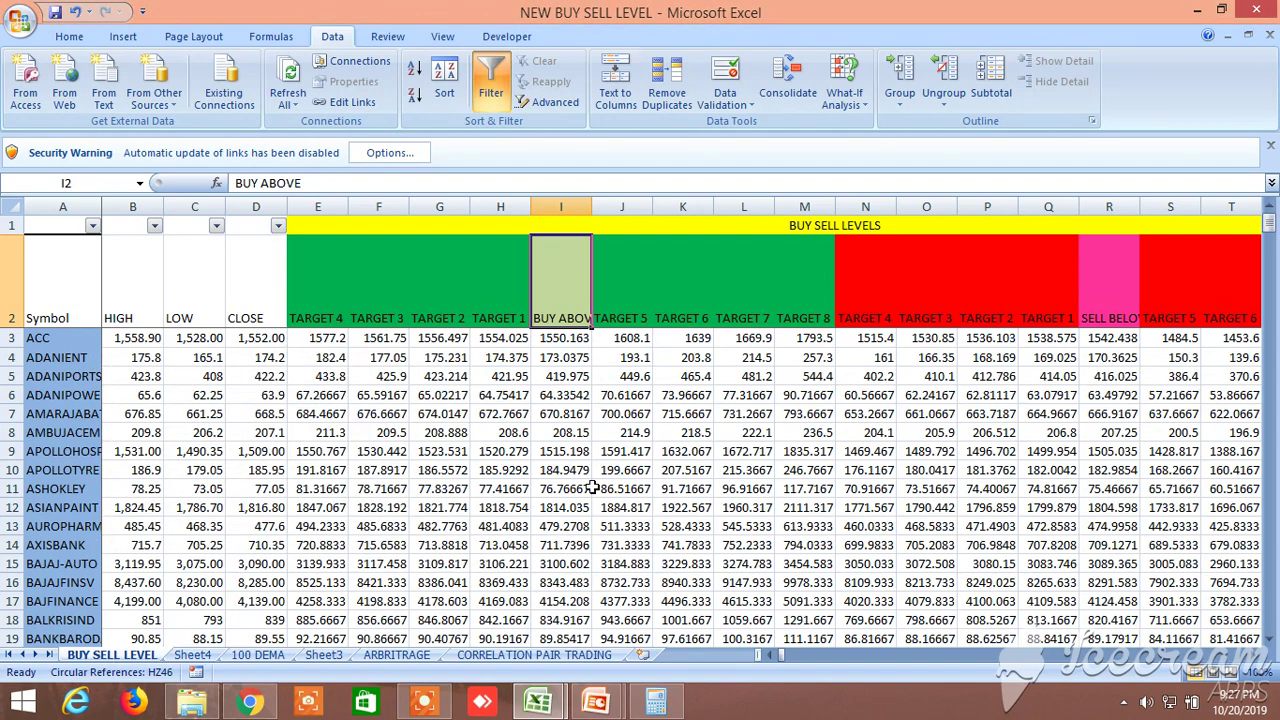
click(490, 85)
Step: Apply a filter to the whole header row 2 of the BUY SELL LEVEL sheet
click(8, 266)
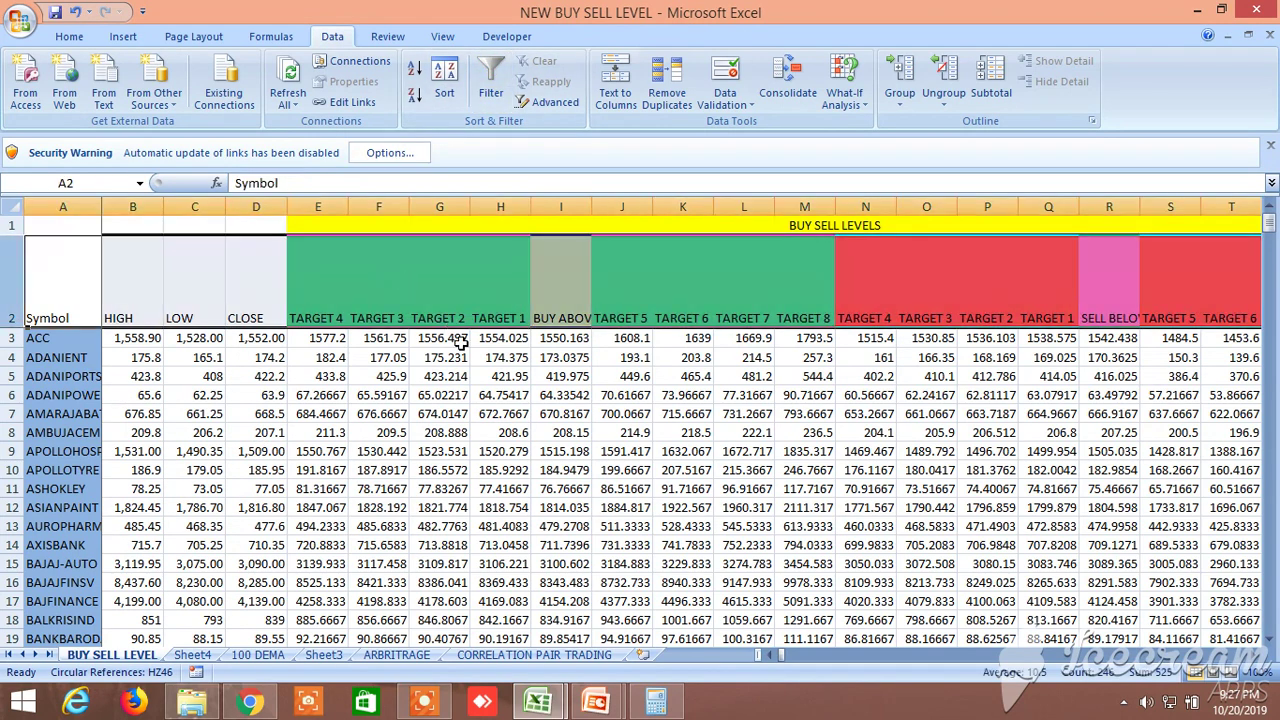
click(491, 85)
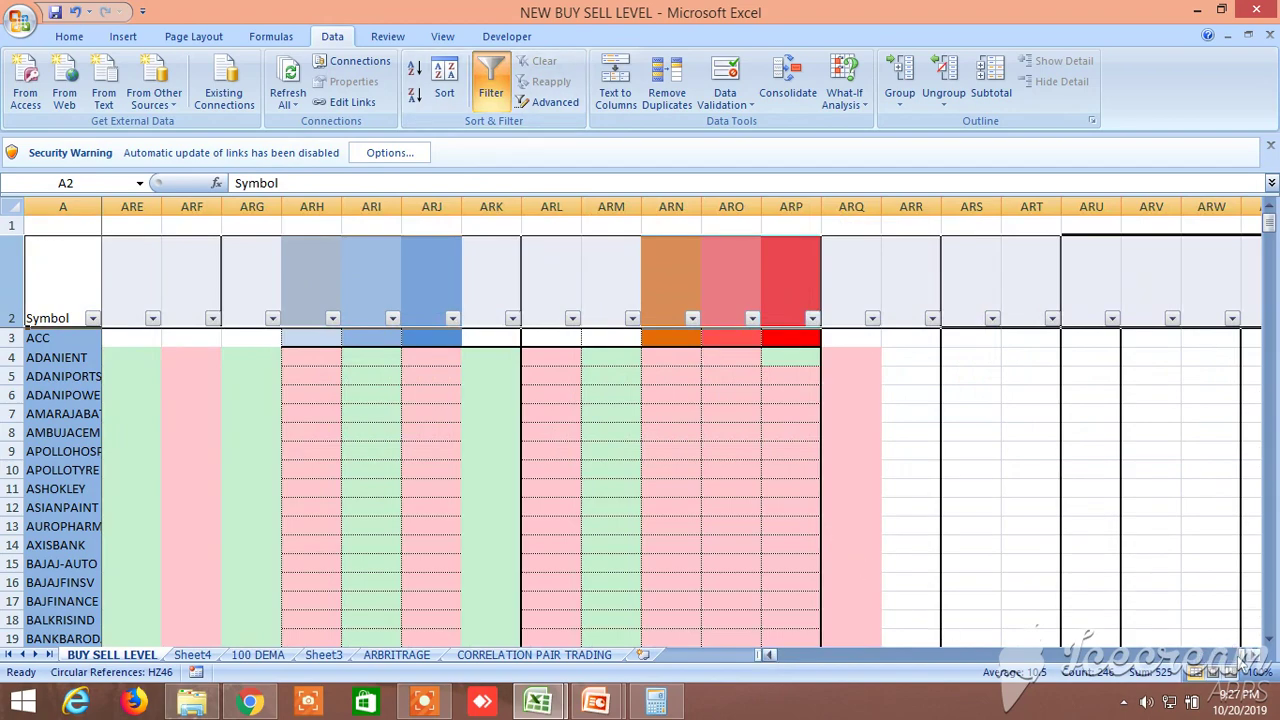
drag(1240, 655, 708, 672)
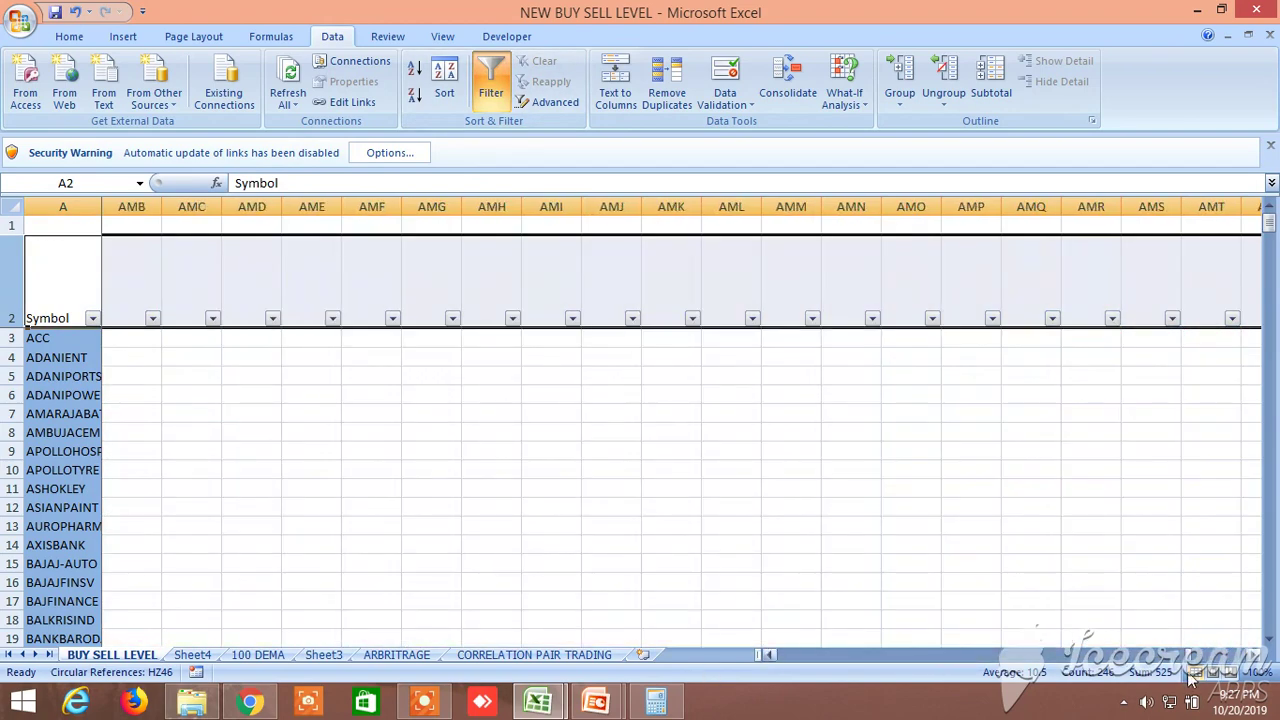
mouse_move(1190, 665)
mouse_down()
mouse_move(1195, 600)
mouse_move(1190, 650)
mouse_up()
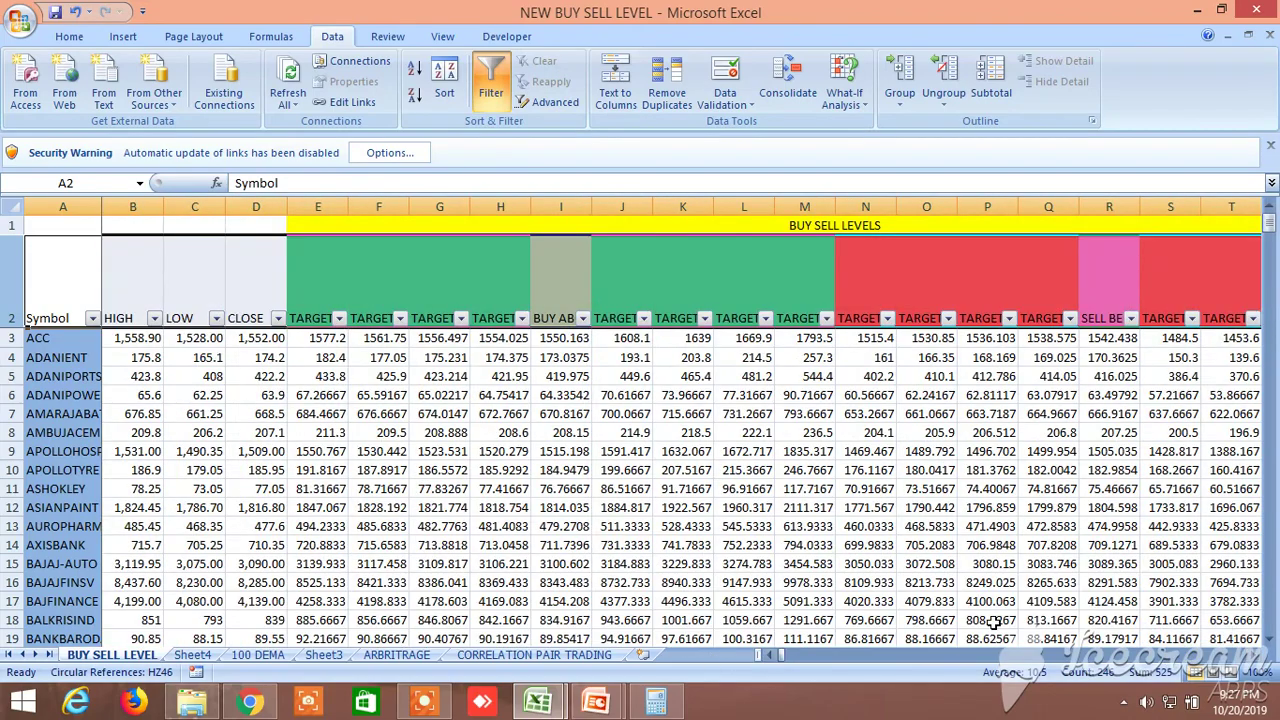
Step: View the filter values of the "LTP>BUY LEVEL,BUT < TARGET 1" column without applying a filter
click(1257, 655)
click(1257, 655)
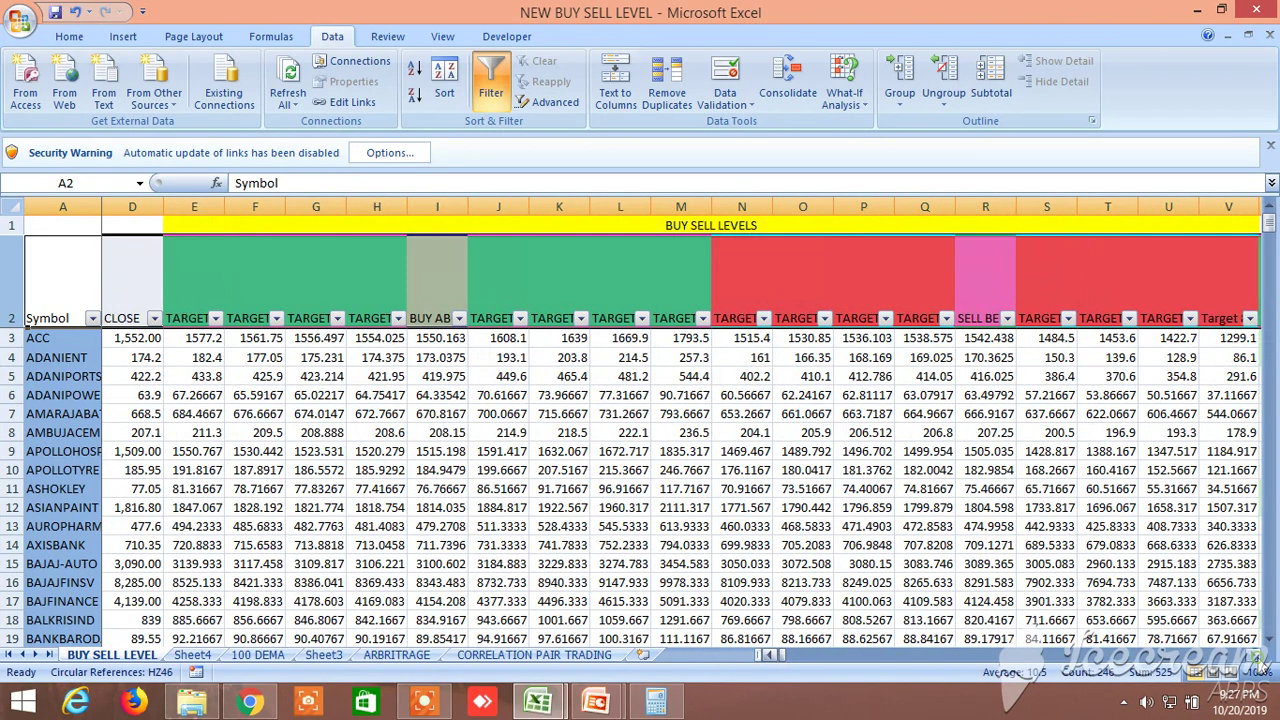
click(1257, 655)
drag(1257, 655, 1257, 655)
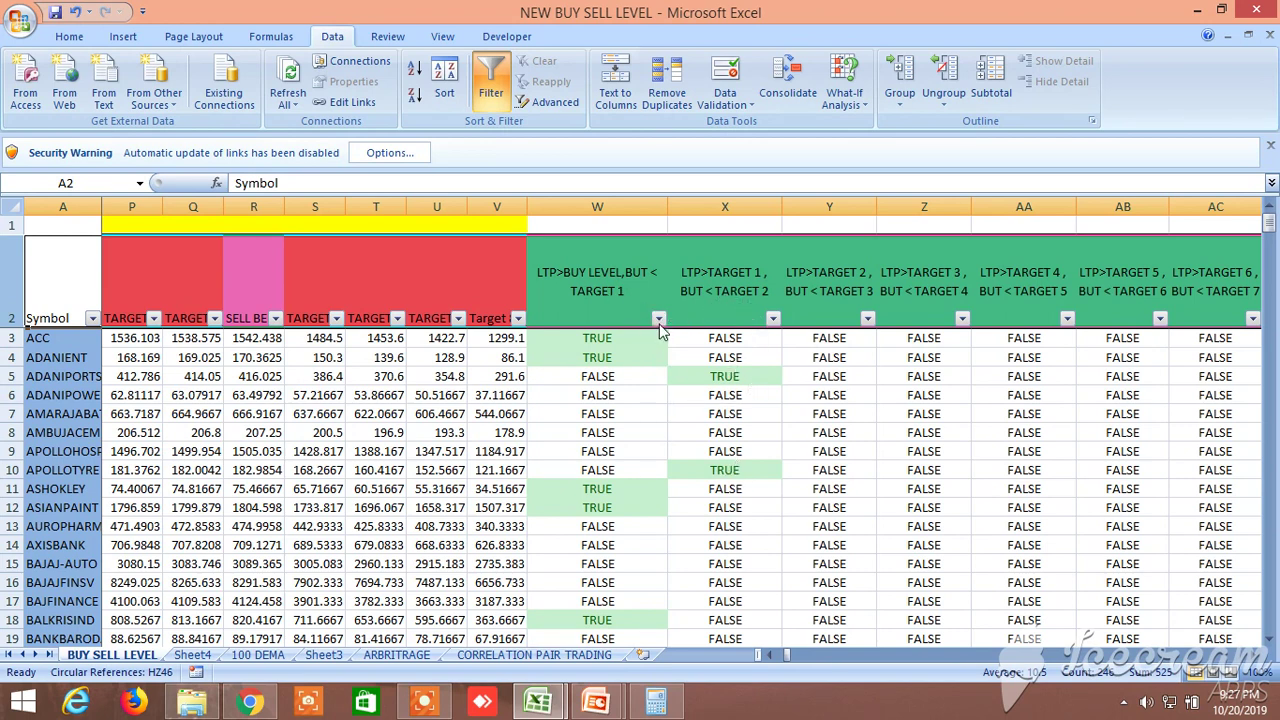
click(658, 318)
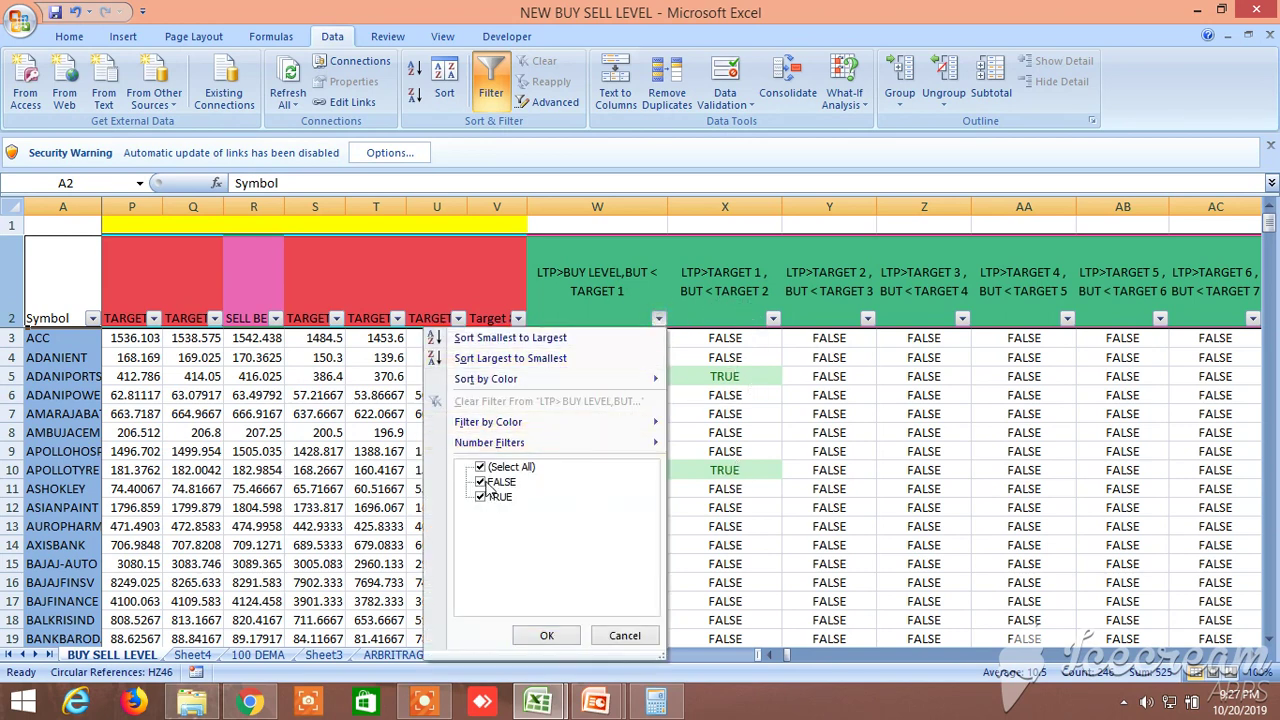
click(624, 637)
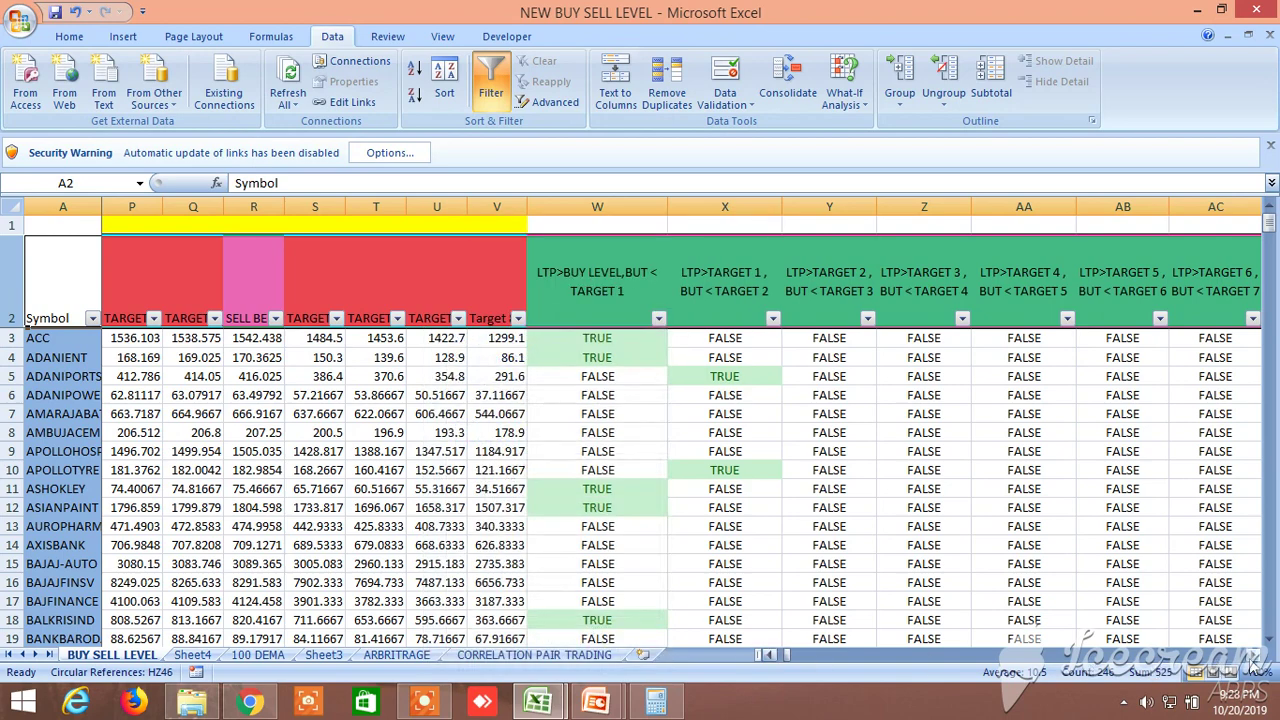
Step: Try a custom number filter on the VOLATILITY column for values greater than 2
scroll(1252, 663, right, 11)
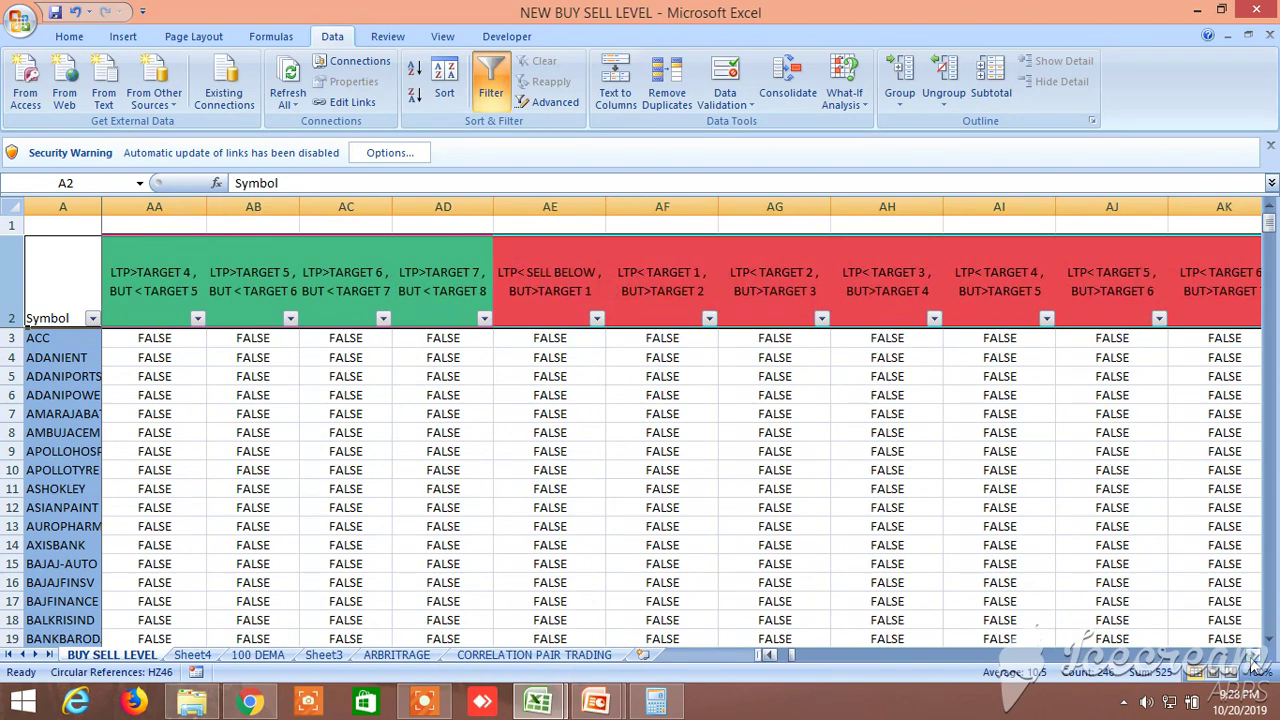
scroll(1252, 664, right, 13)
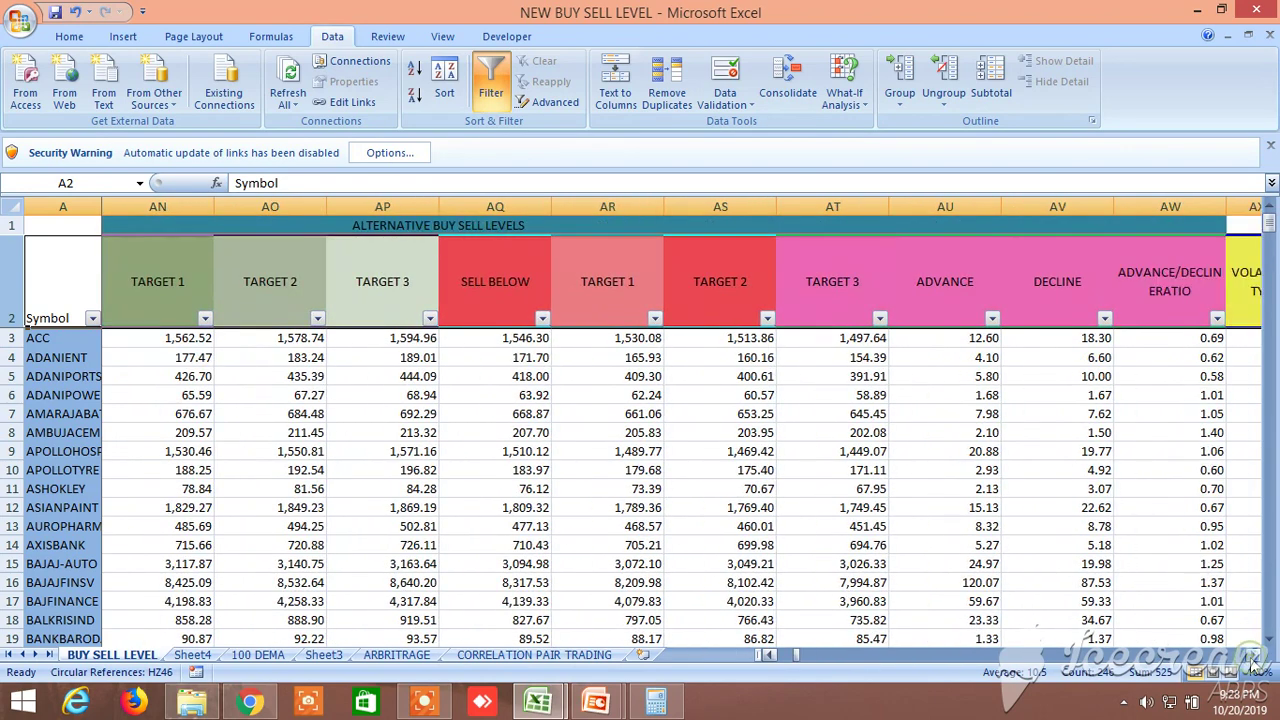
scroll(1252, 664, right, 7)
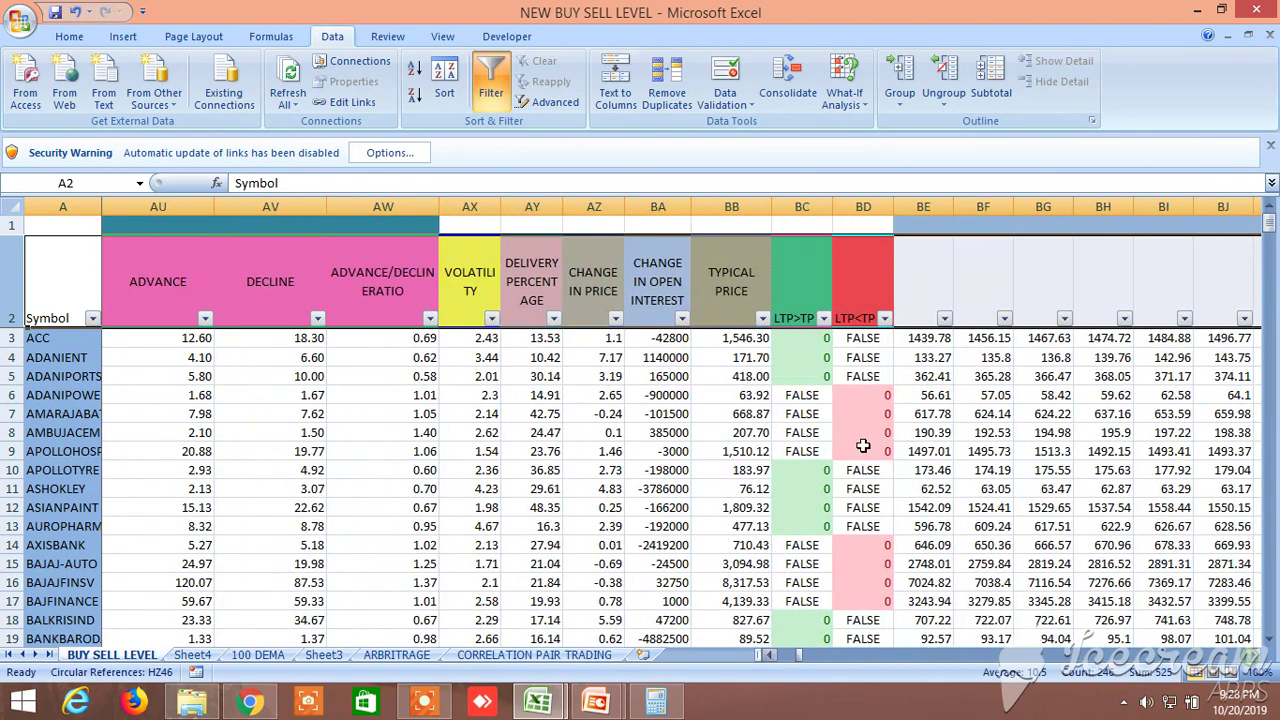
click(491, 319)
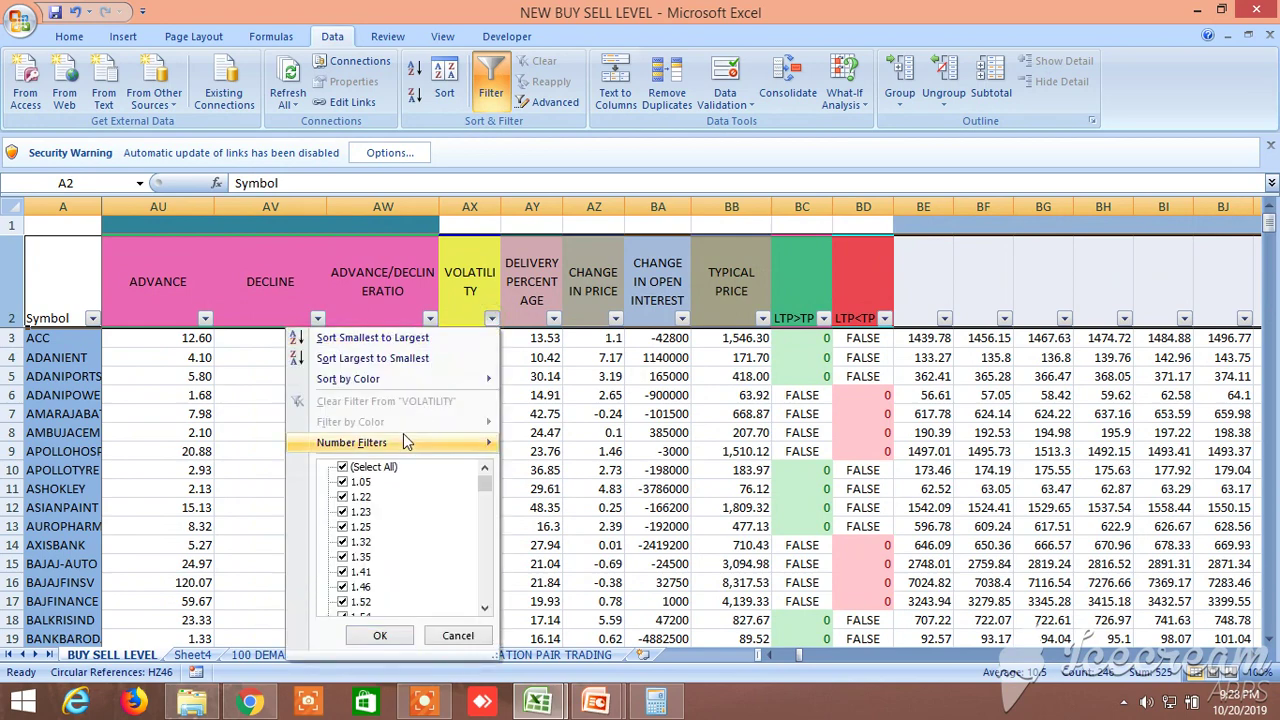
mouse_move(405, 442)
click(559, 492)
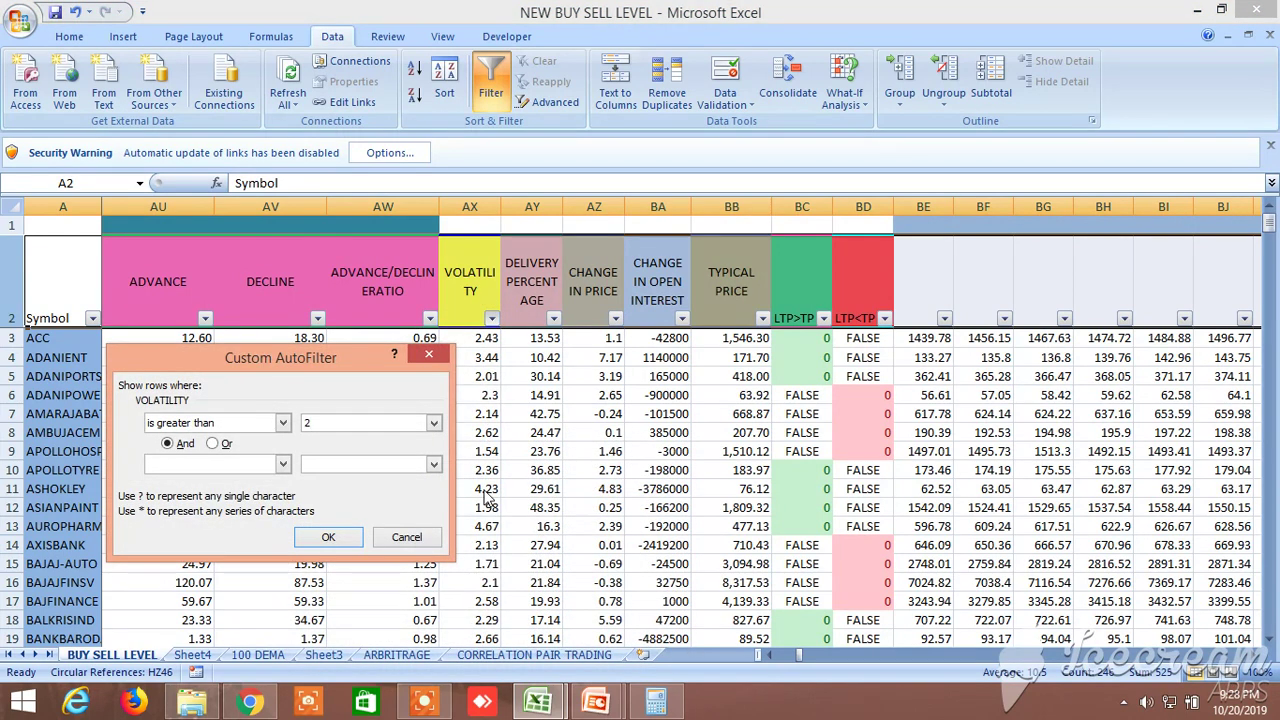
click(409, 537)
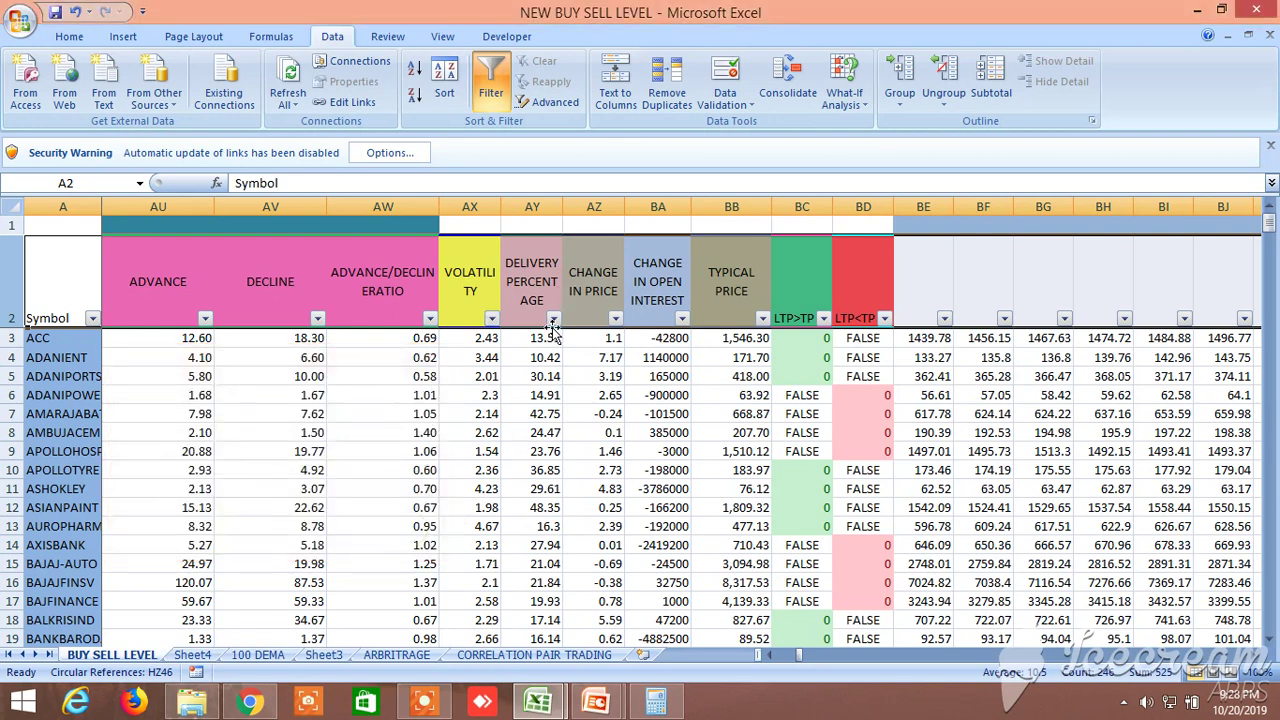
Step: Try a less-than-or-equal-to number filter on DELIVERY PERCENTAGE, and view the filter values of the LTP>TP column with all entries kept selected
click(553, 319)
mouse_move(460, 443)
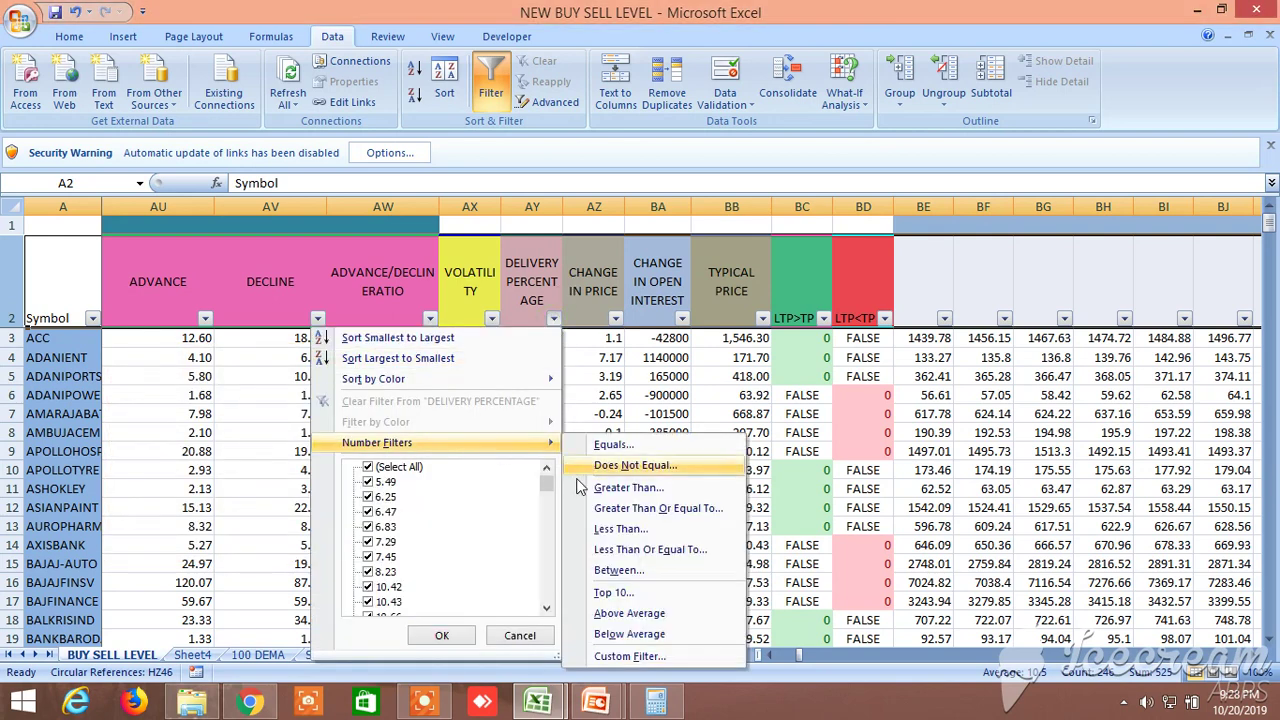
click(612, 552)
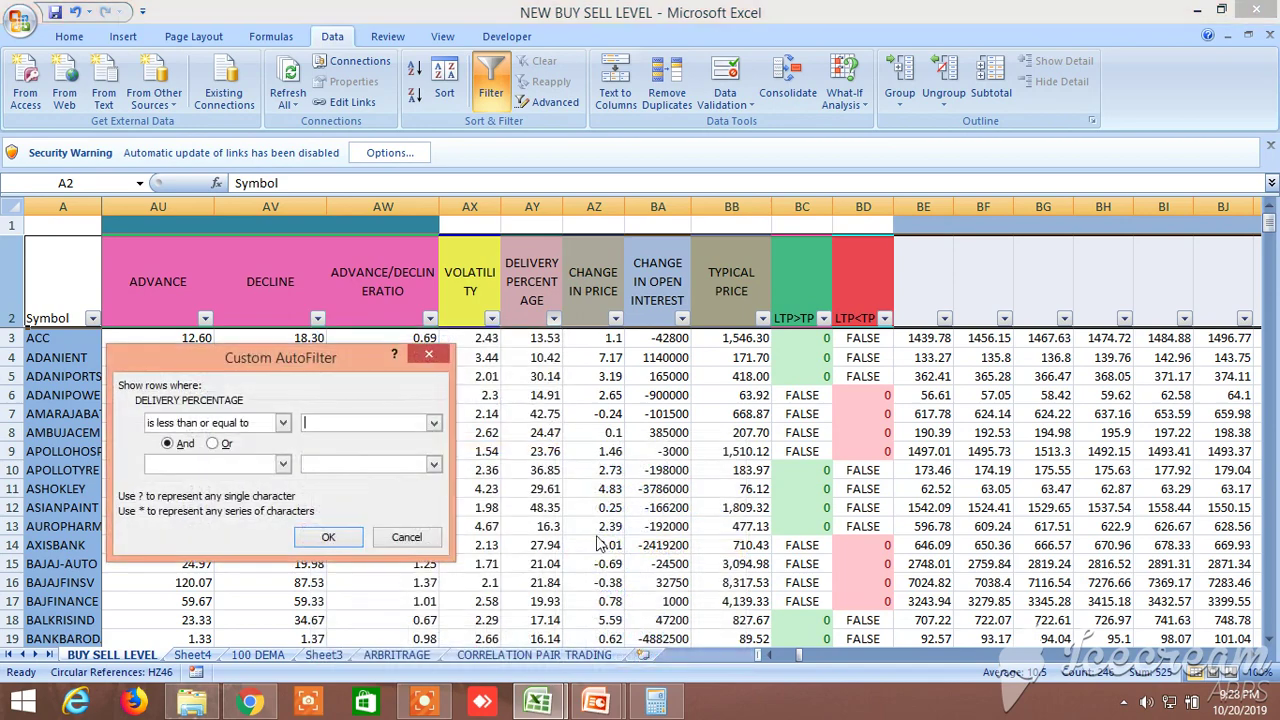
click(407, 538)
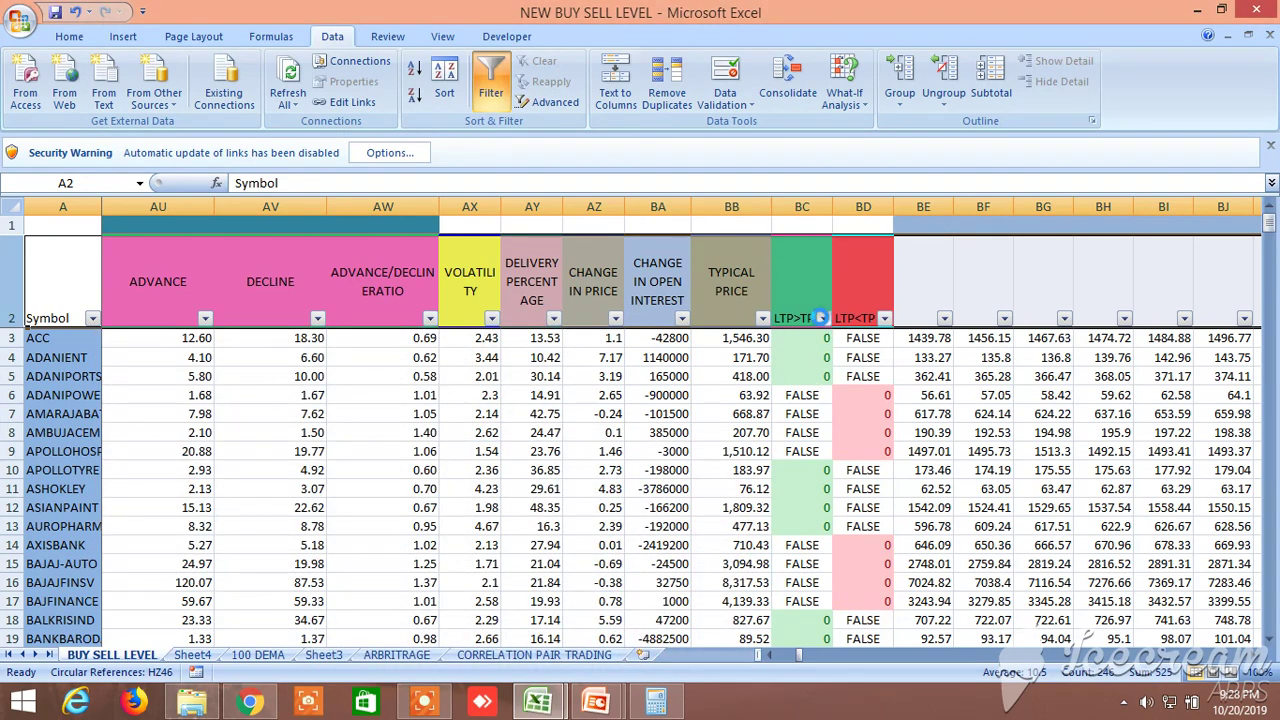
click(820, 318)
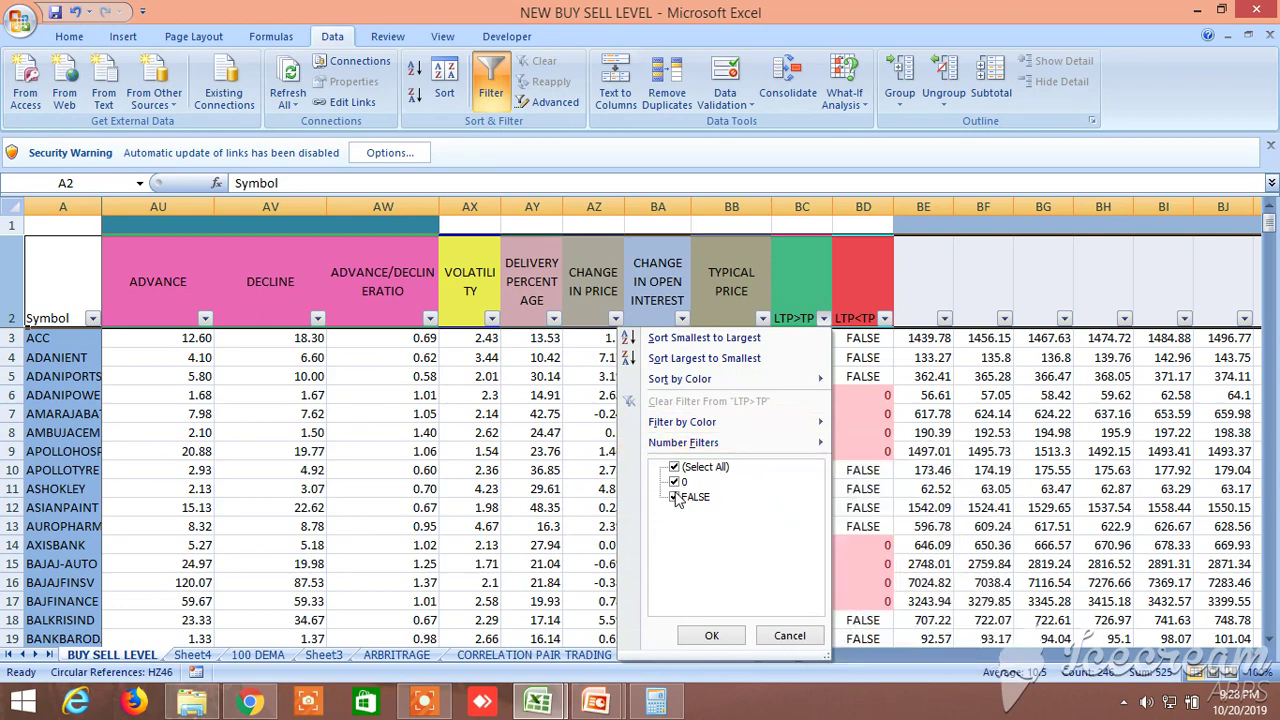
click(709, 637)
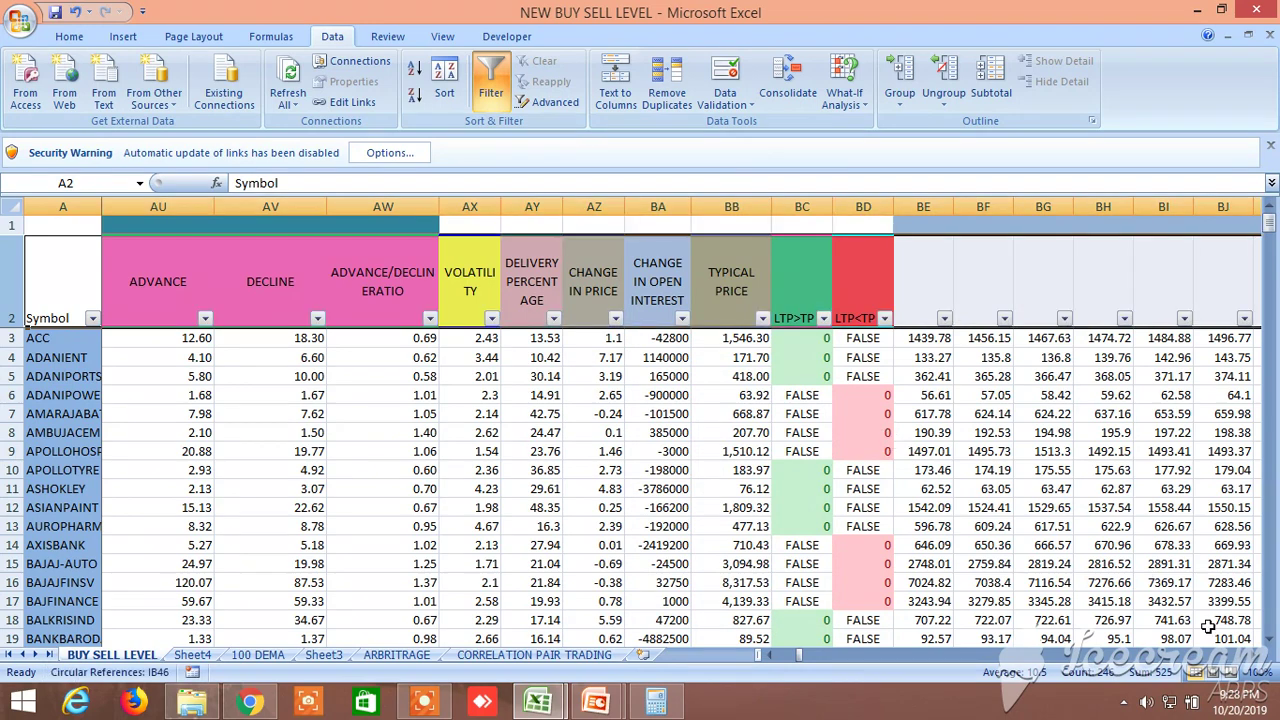
Step: Review the AVERAGE PRICES and moving-average columns, and view the filter values of the Buy column under 2/10 Dema cross
click(1245, 655)
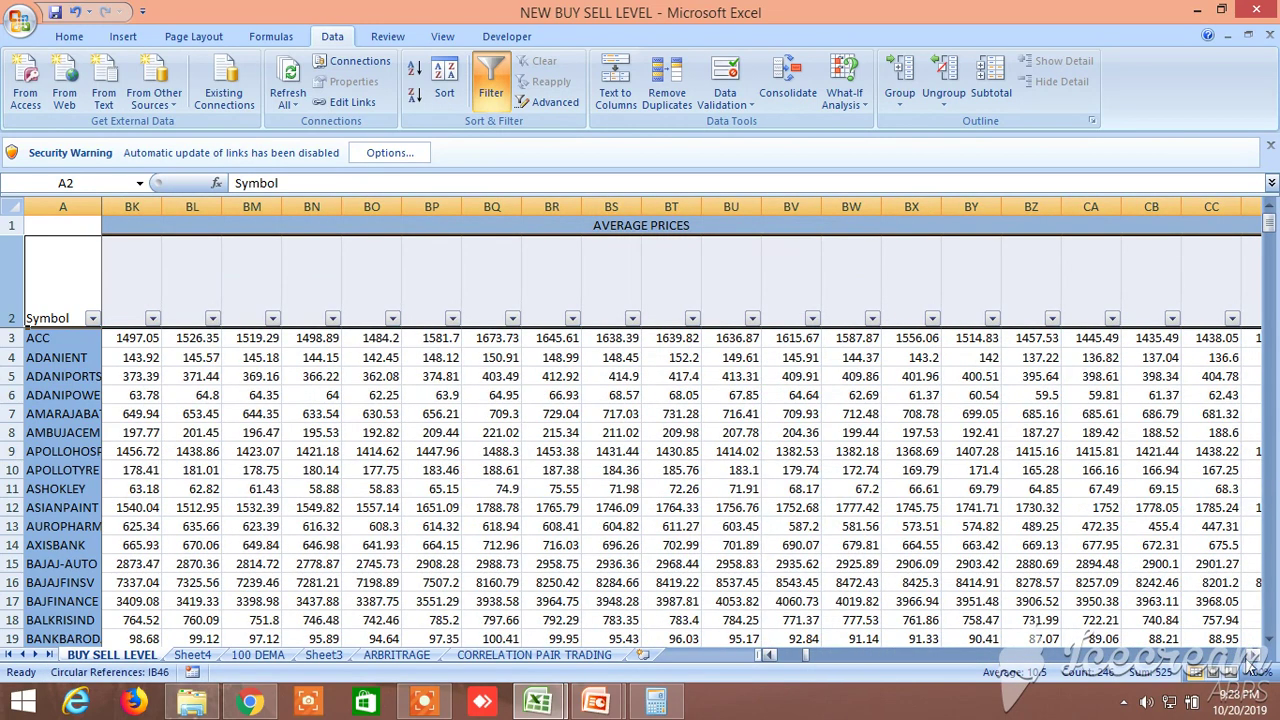
click(1258, 656)
click(1260, 656)
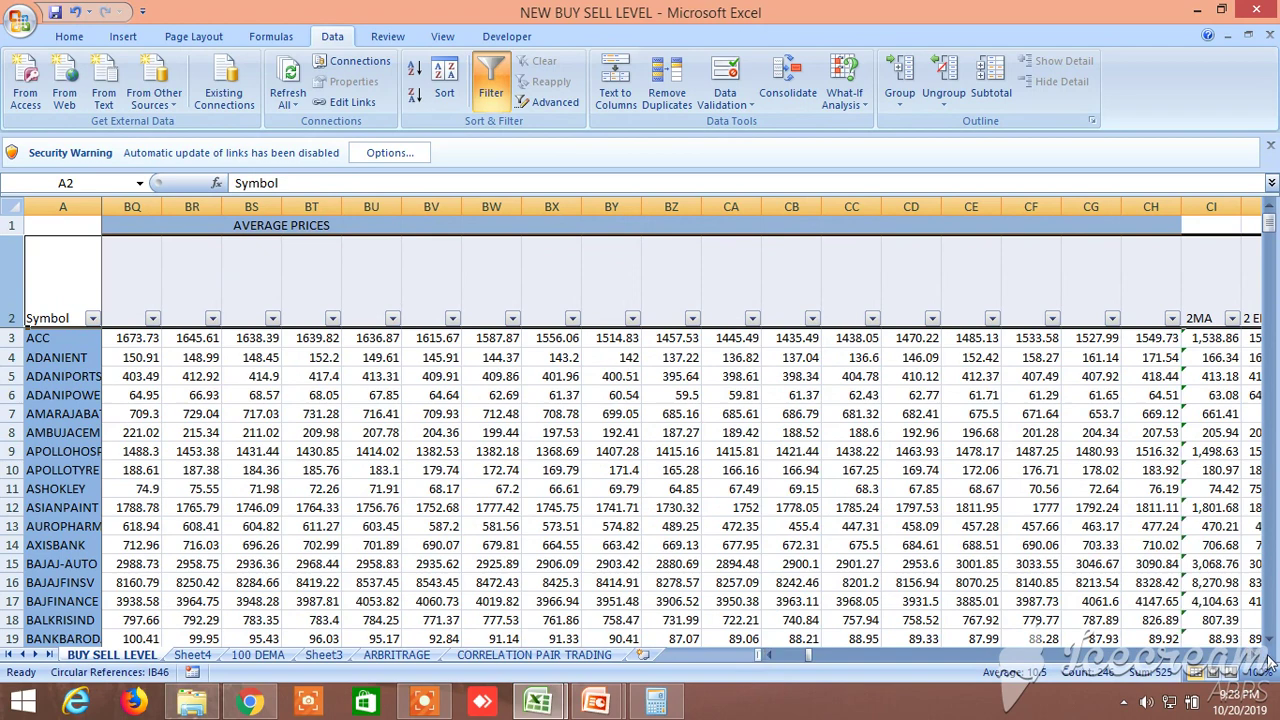
click(1260, 657)
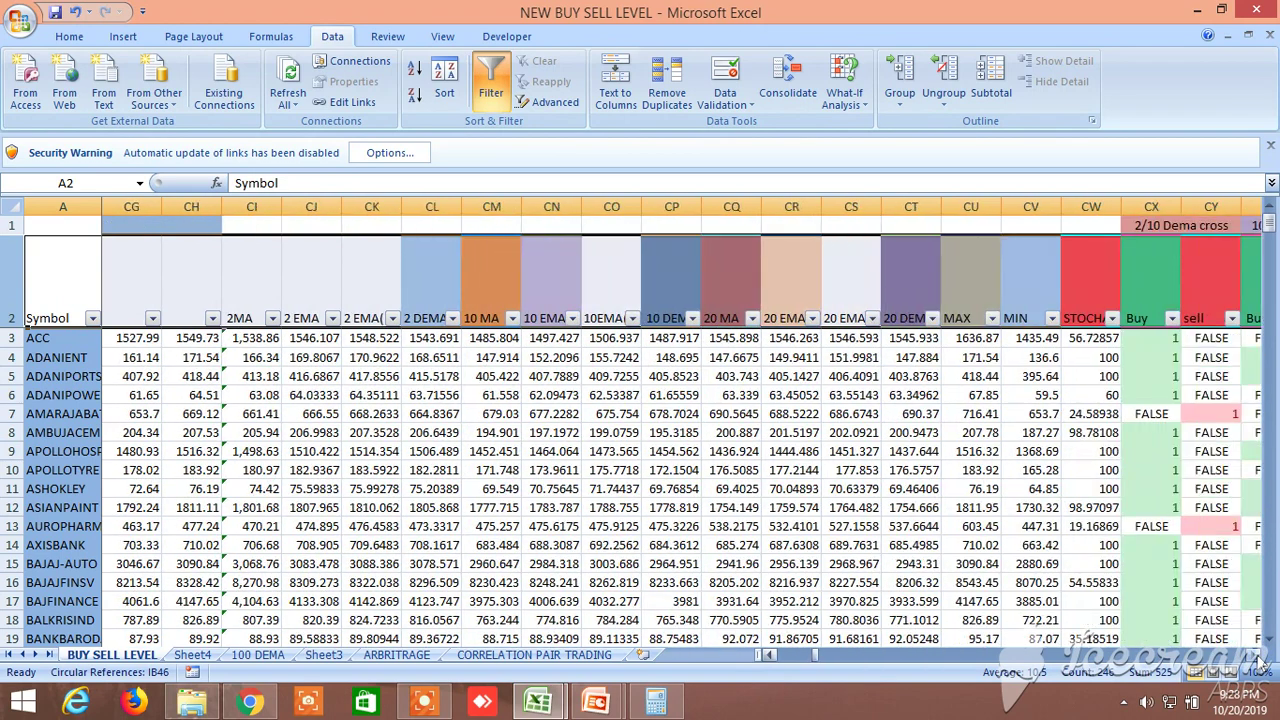
click(1260, 657)
click(1260, 657)
click(1260, 657)
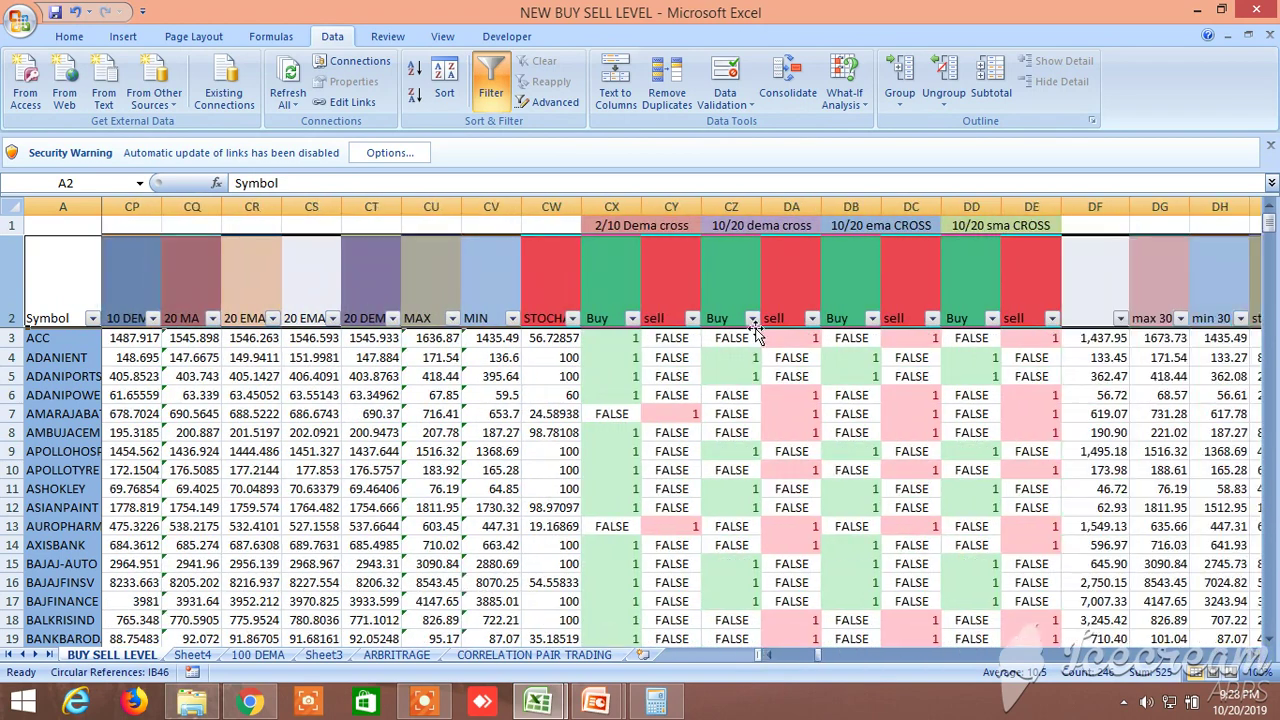
click(631, 318)
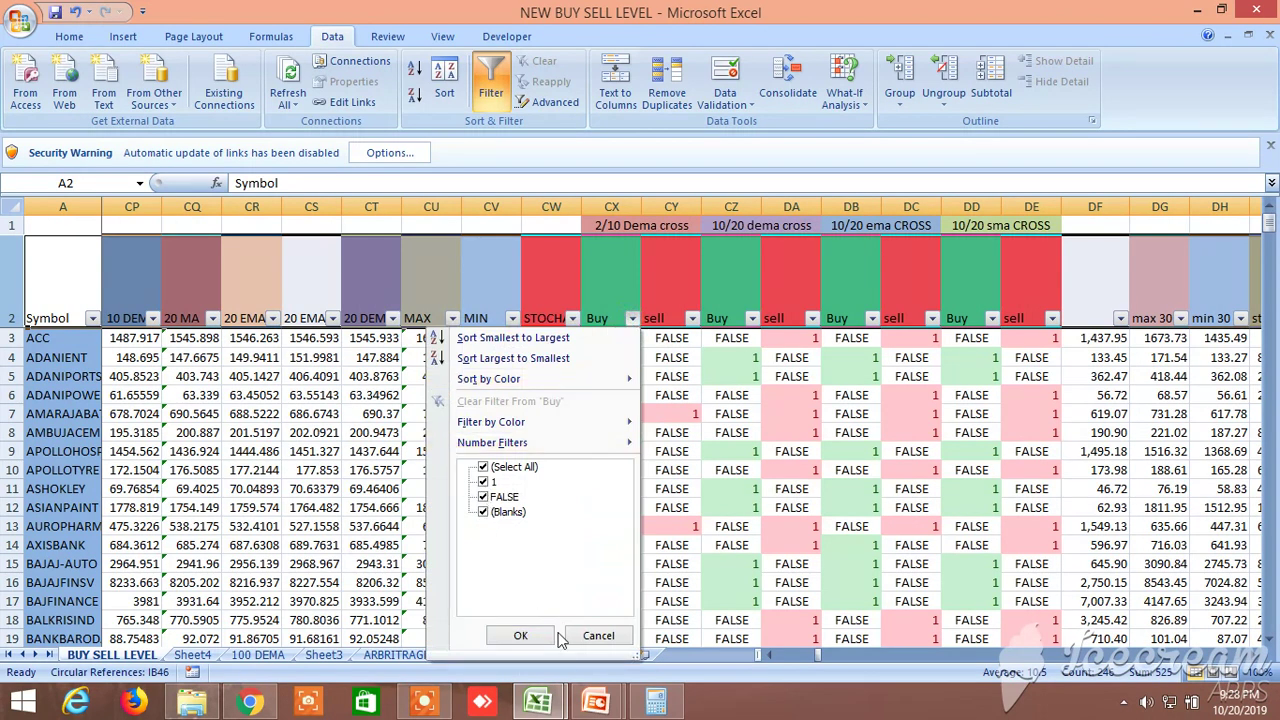
click(586, 638)
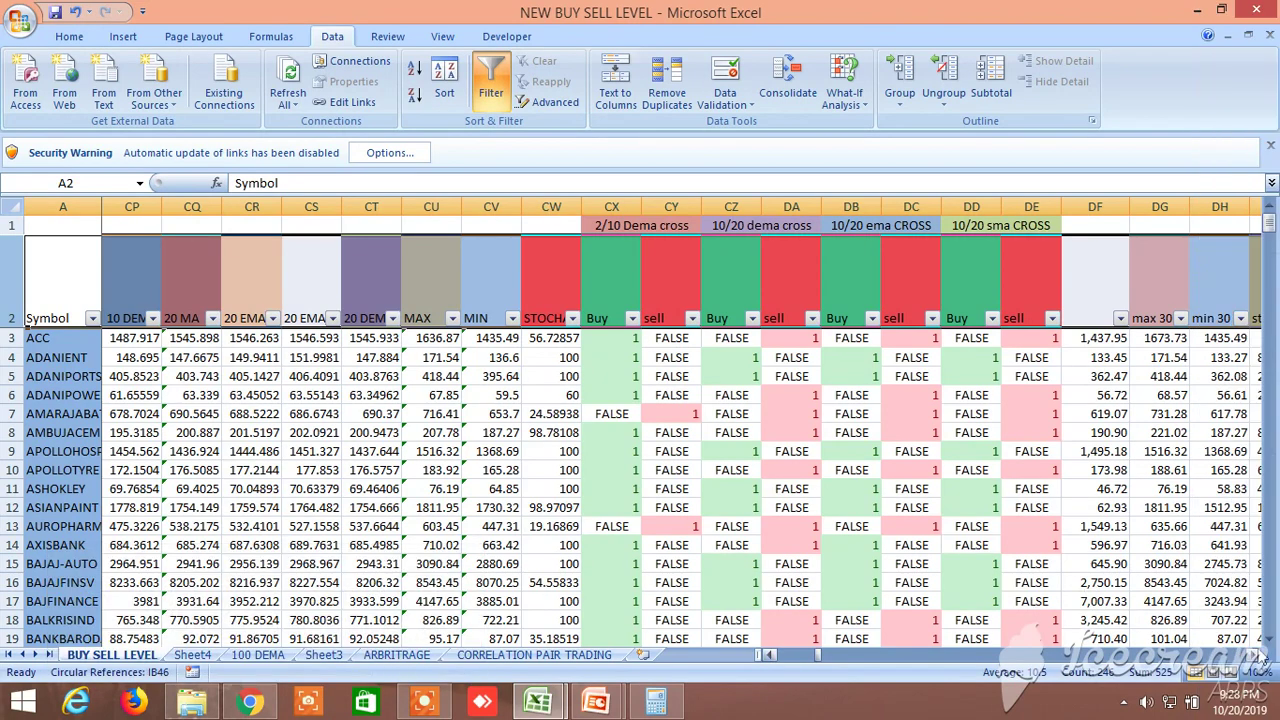
Step: Examine the NORMDIST and PROBABILITY columns for the 30, 15, 5 and 1 periods
click(1255, 655)
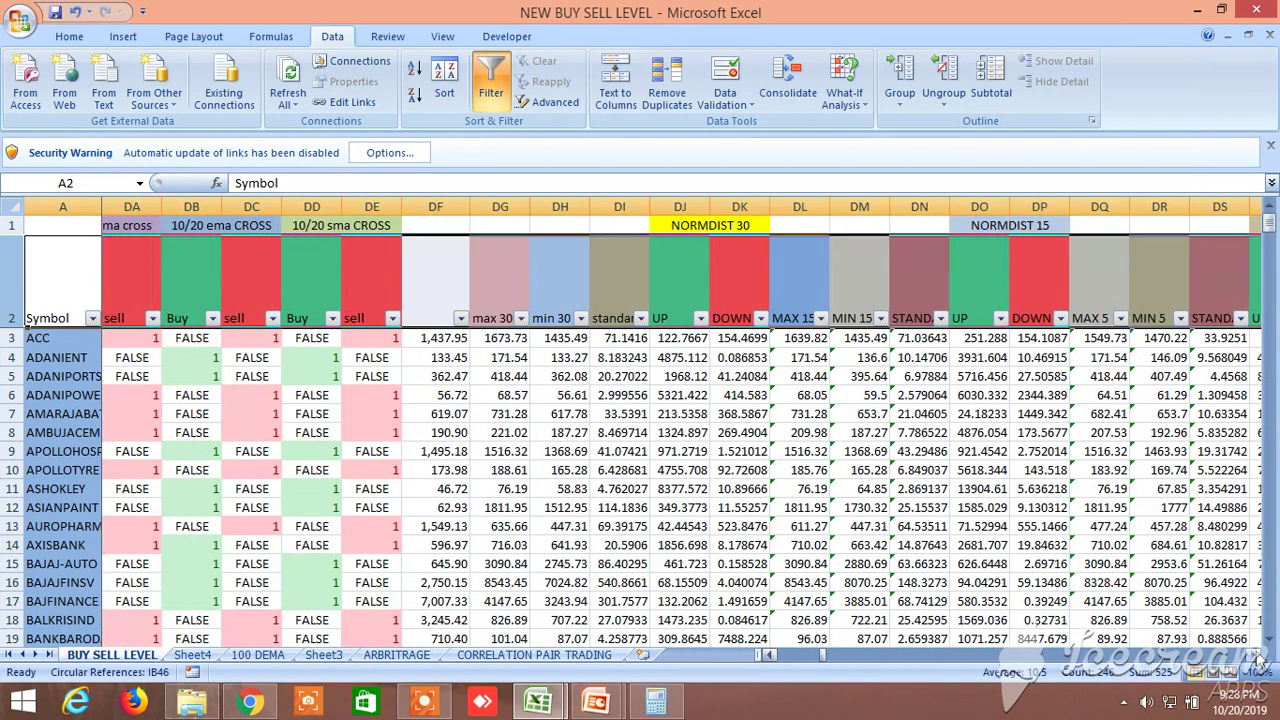
click(1255, 655)
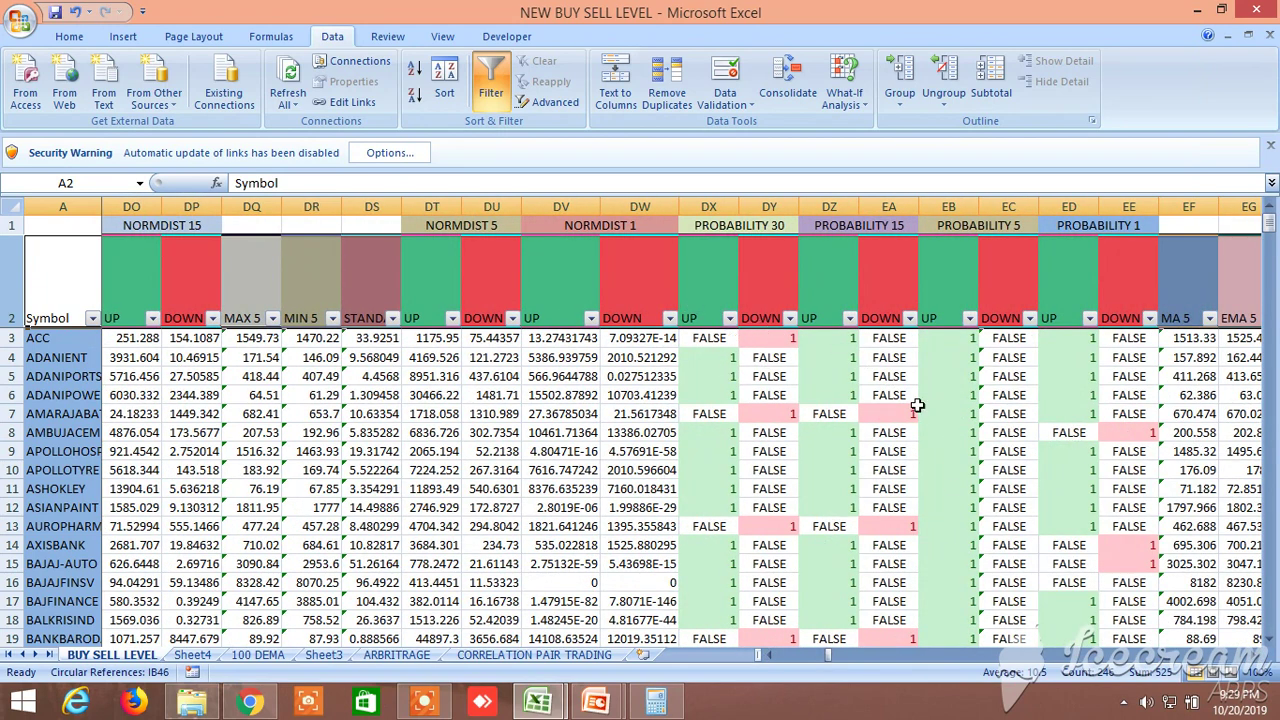
click(1255, 655)
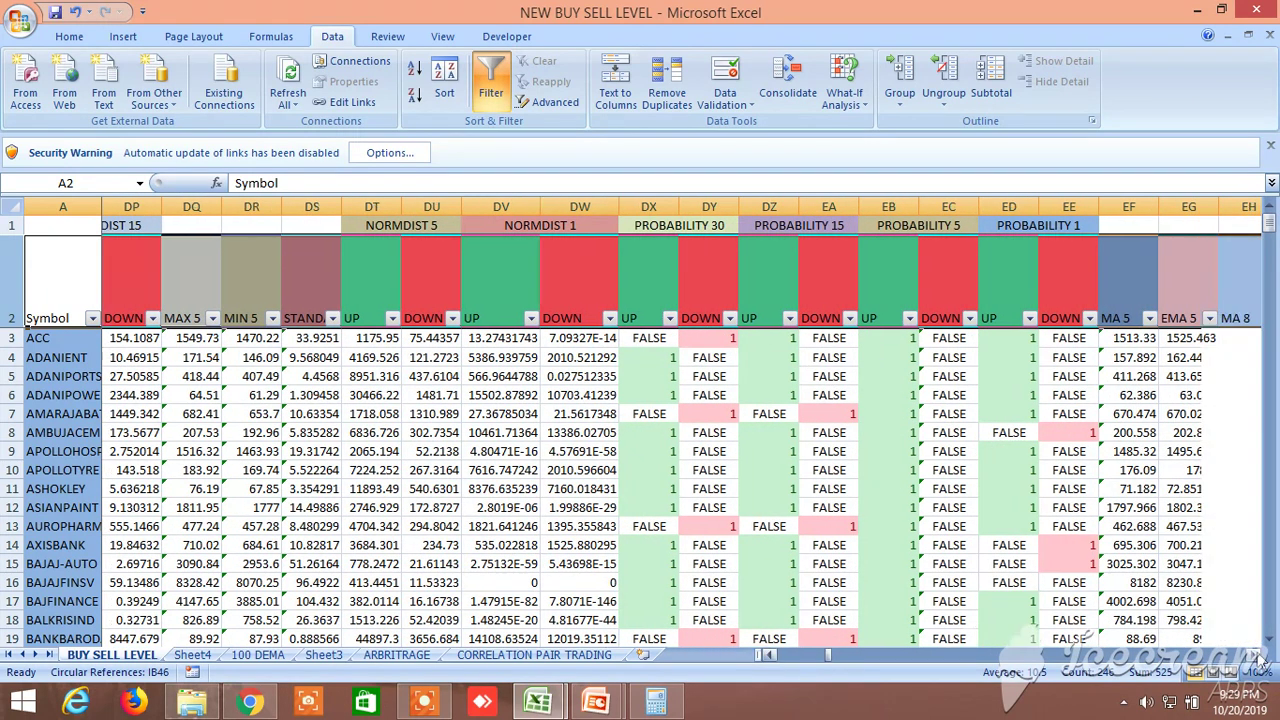
click(1255, 655)
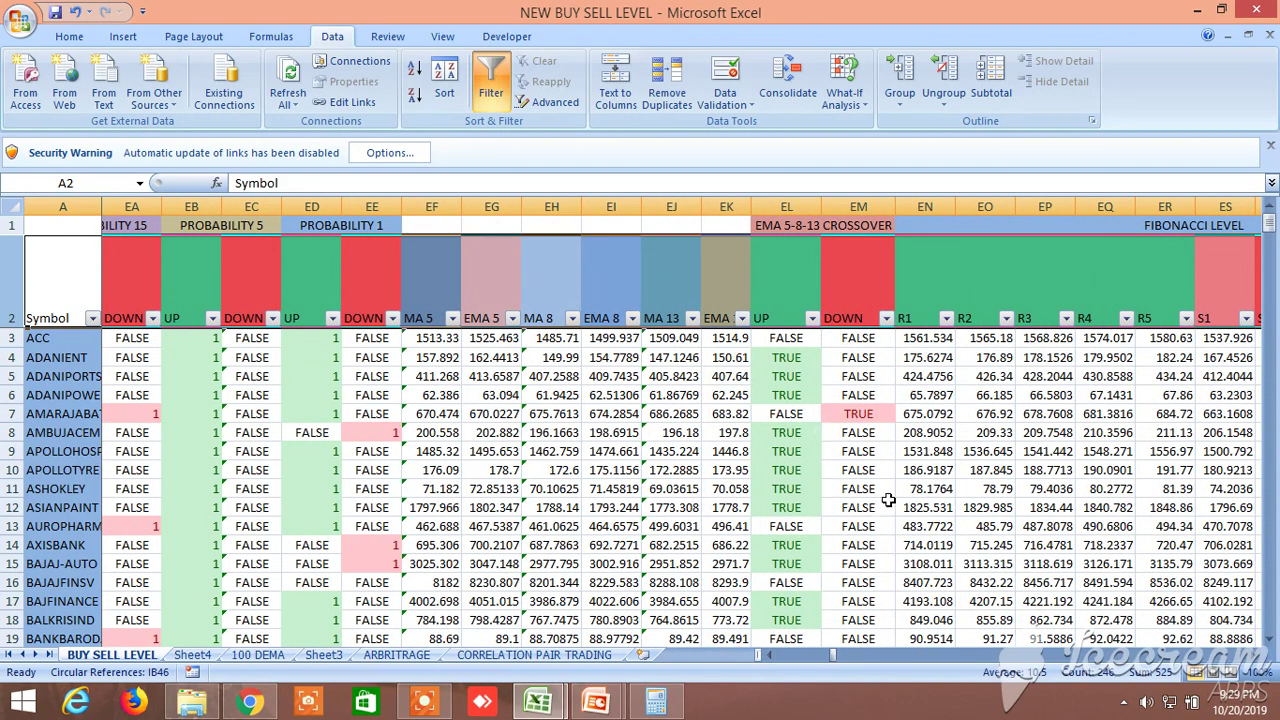
Step: Review the EMA 5-8-13 CROSSOVER signals down the stock symbols and view the filter values of its UP column
scroll(888, 500, down, 19)
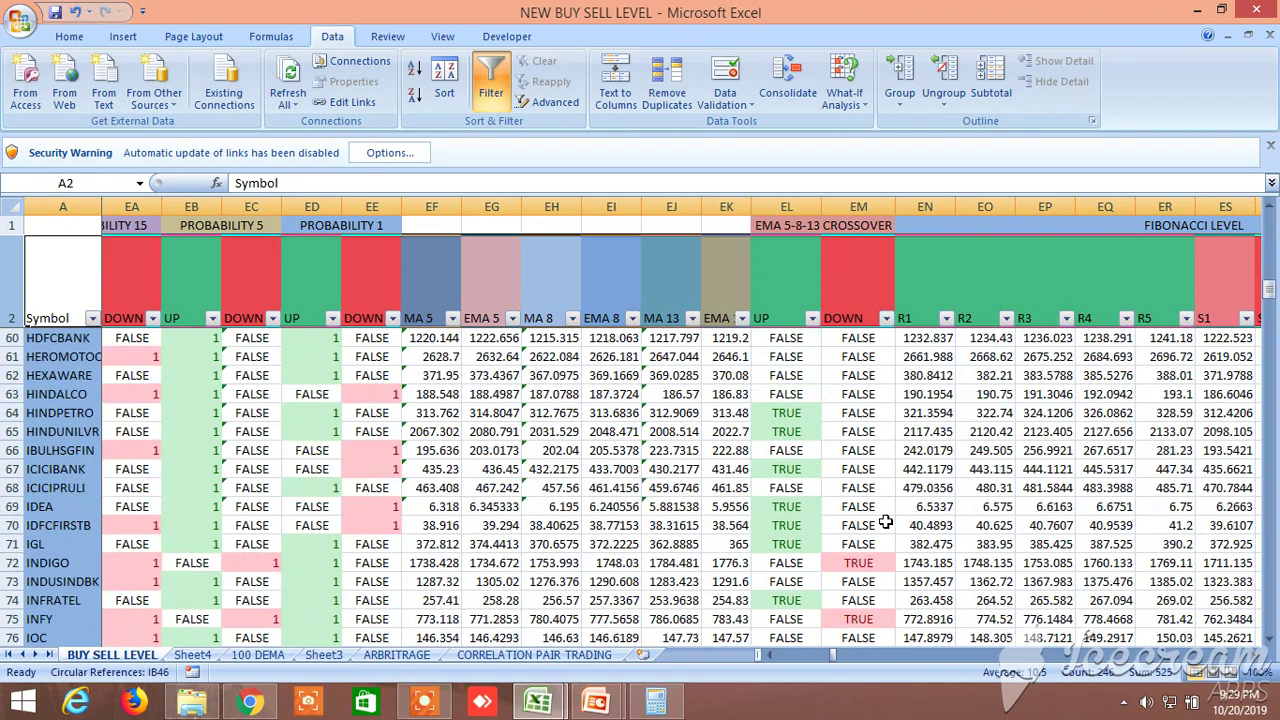
scroll(885, 521, down, 5)
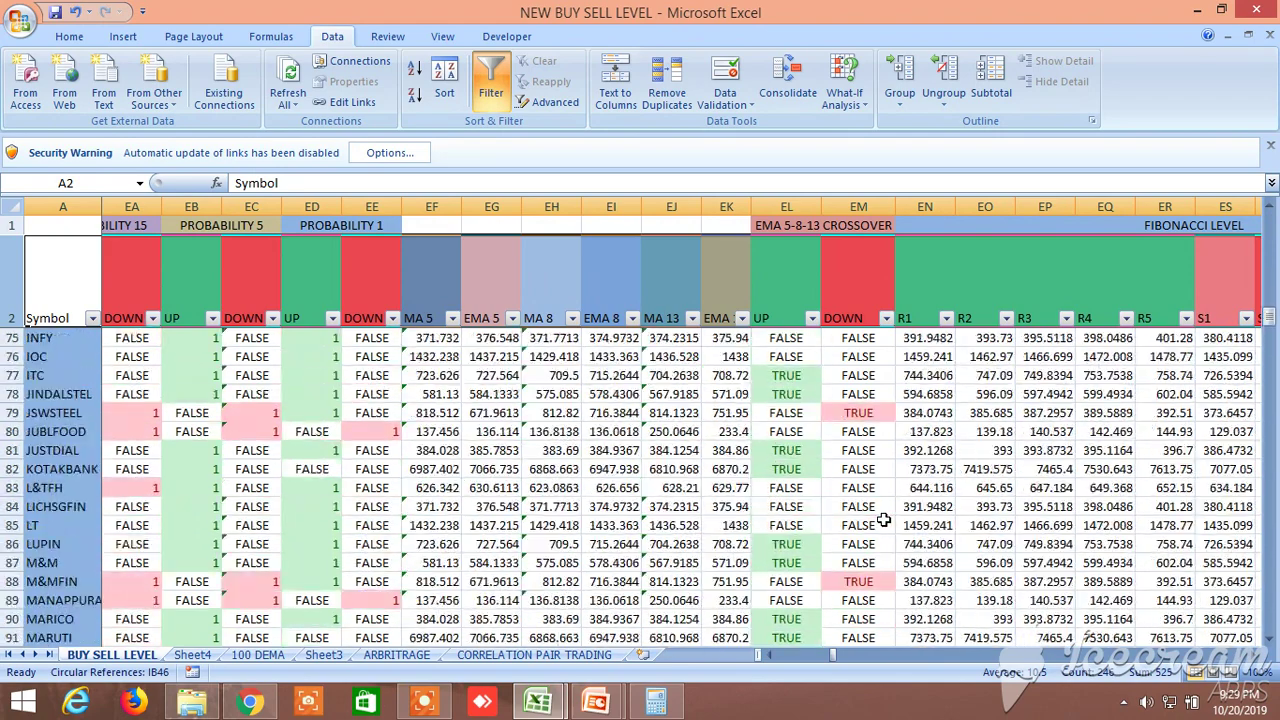
scroll(884, 520, up, 20)
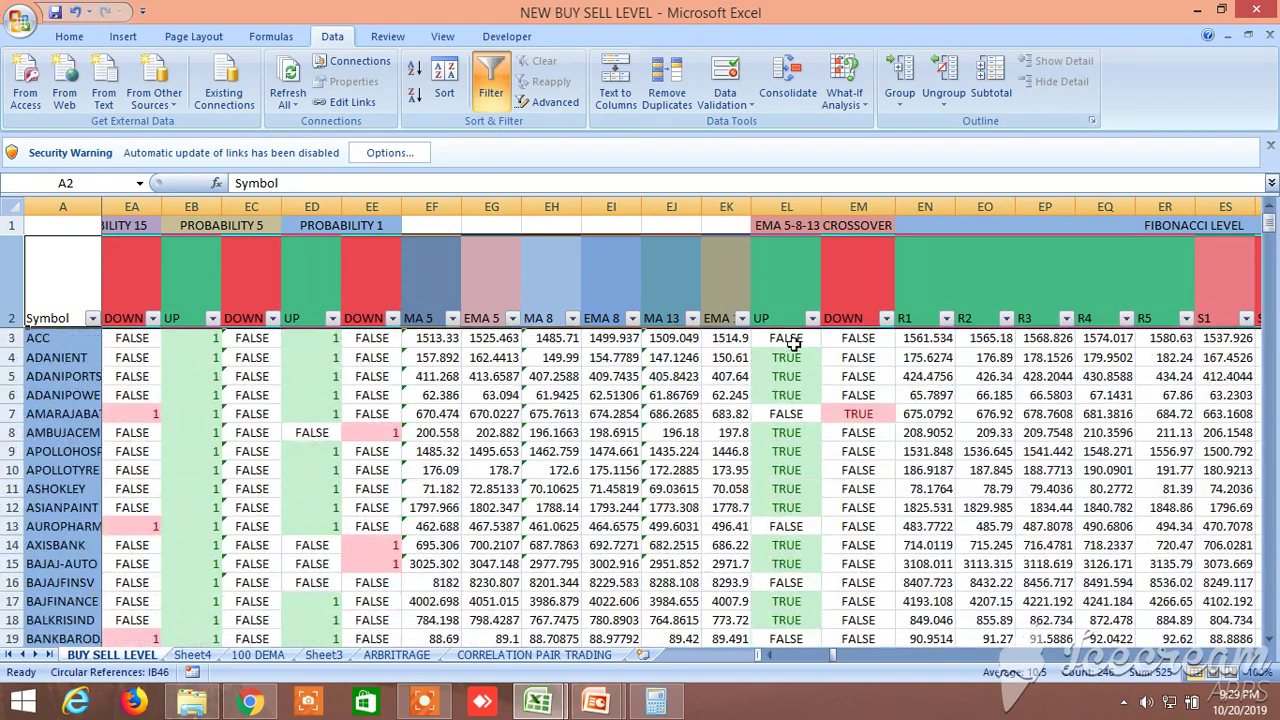
click(811, 318)
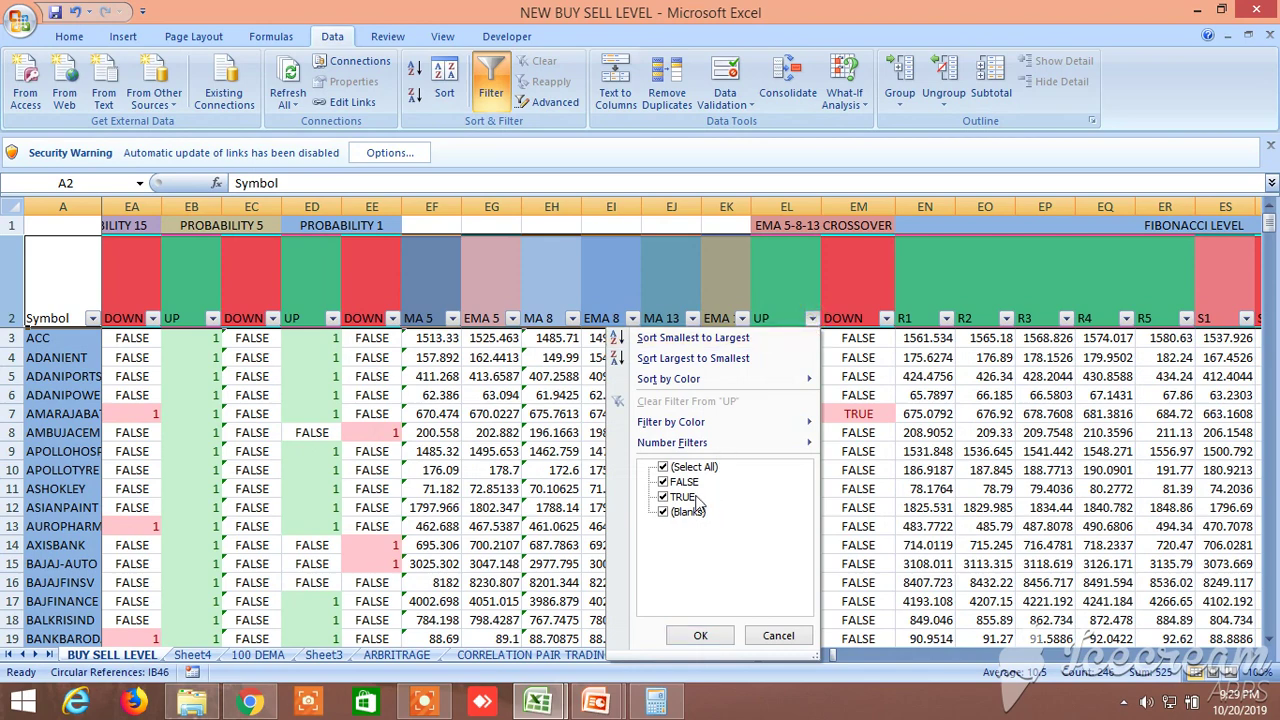
click(701, 636)
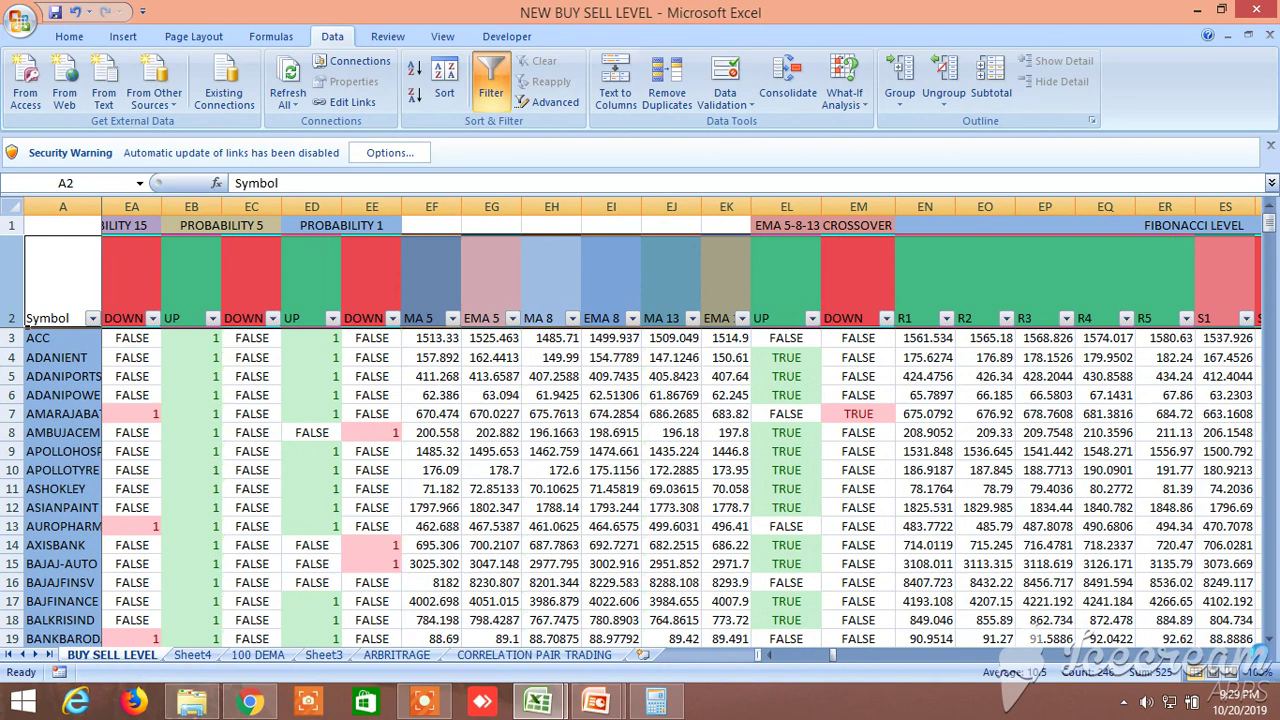
click(1253, 655)
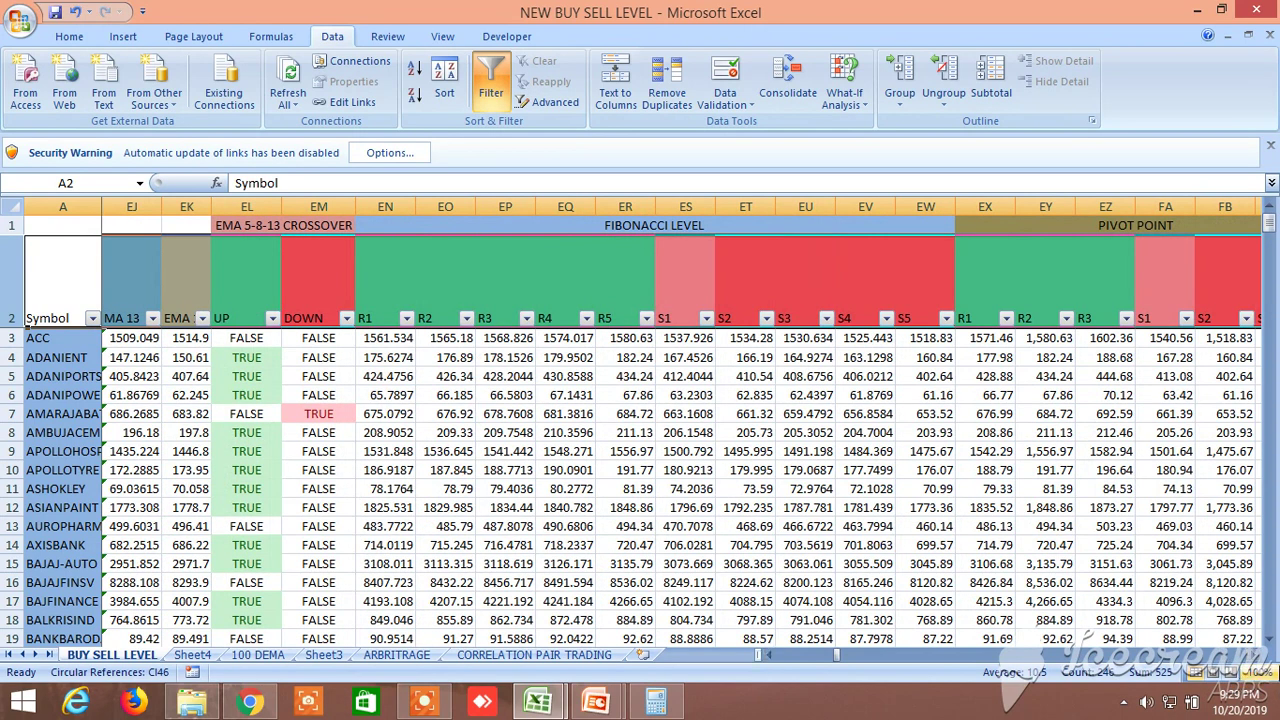
Step: Switch to Chrome, close the loading YouTube tab and return to the NEW BUY SELL LEVEL workbook in Excel
key(alt+Tab)
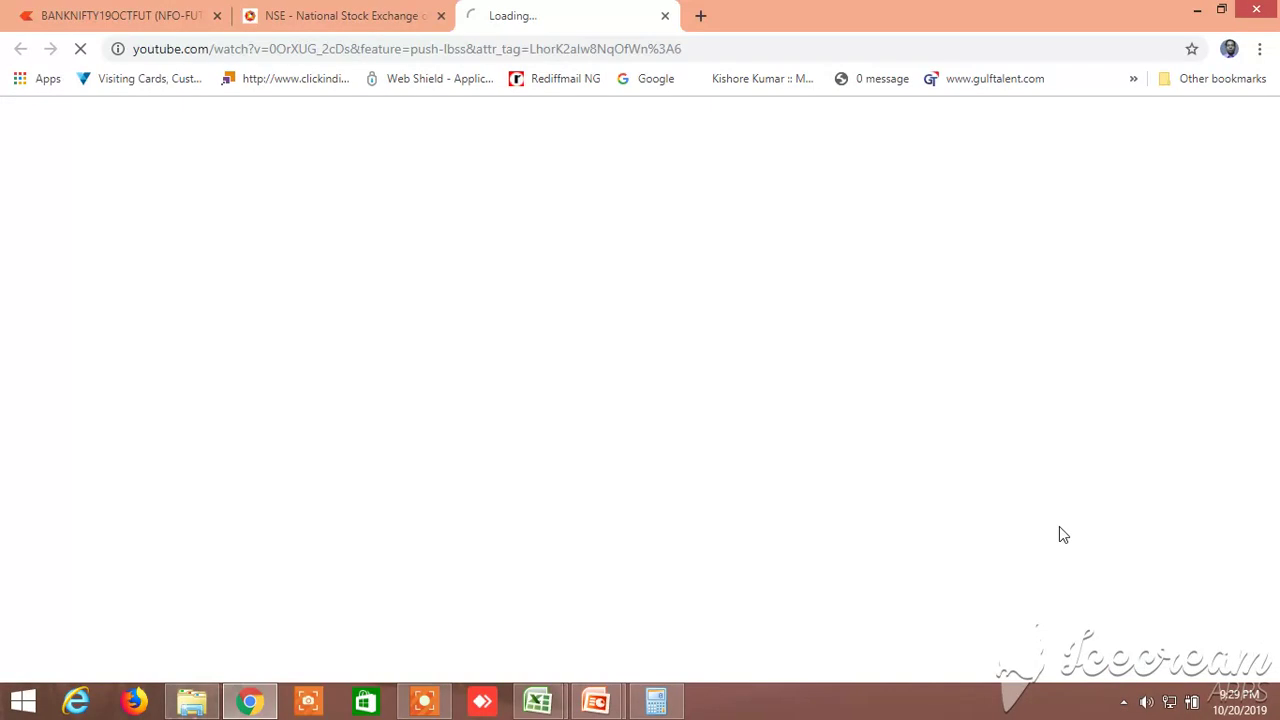
click(666, 15)
mouse_move(545, 697)
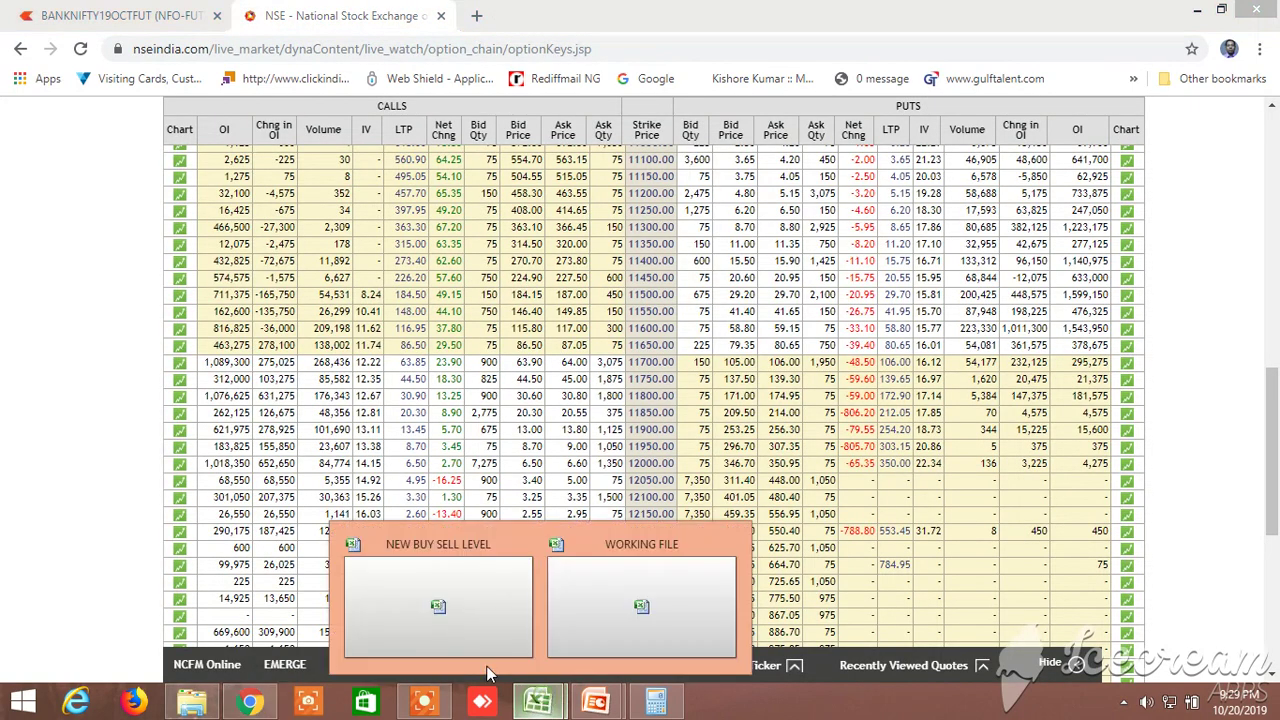
click(418, 580)
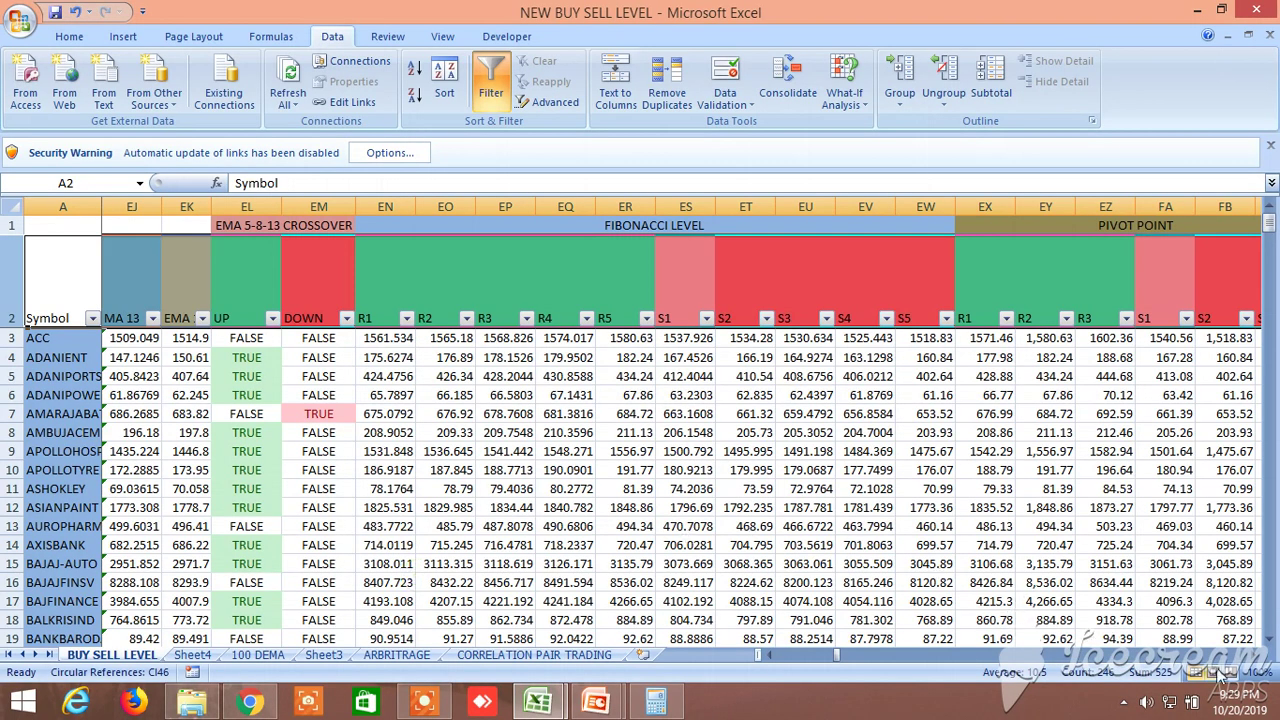
Step: Examine the FIBONACCI LEVEL, PIVOT POINT and LTP VS RESISTANCE AND SUPPORT FIBONACCI columns
click(1254, 655)
click(1254, 655)
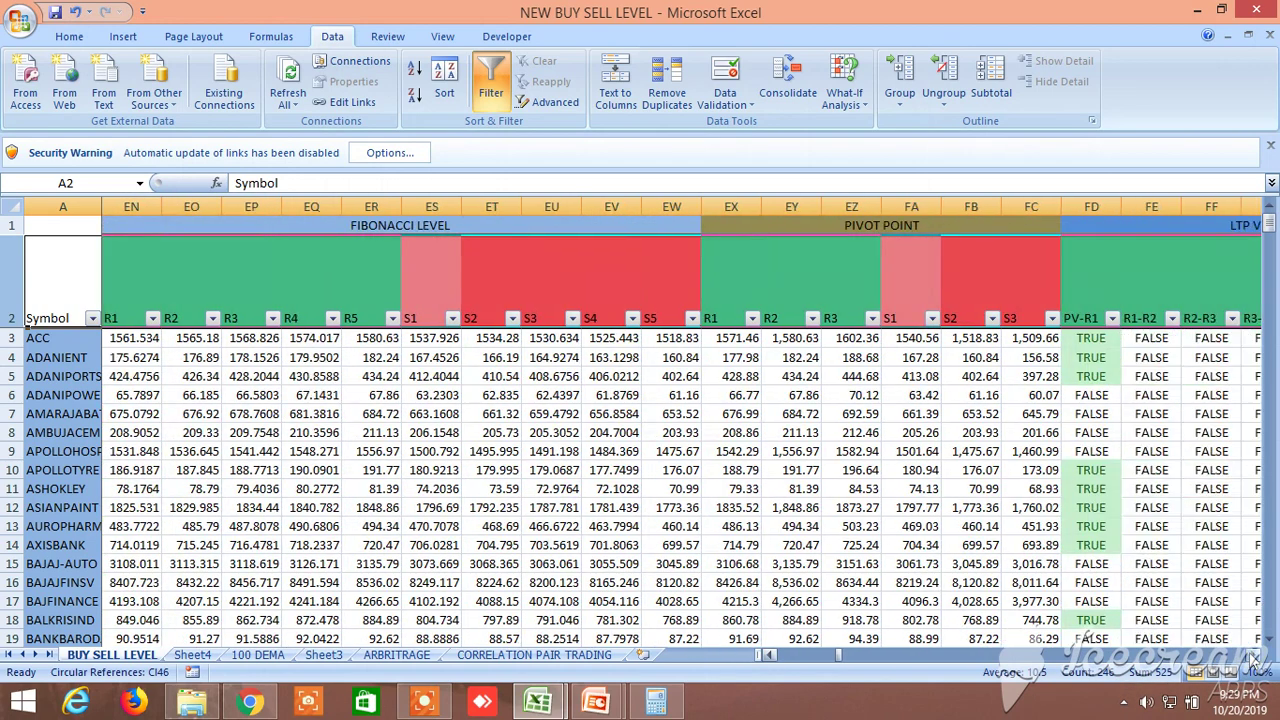
click(1254, 655)
click(1254, 655)
click(1254, 655)
click(1254, 655)
click(1254, 655)
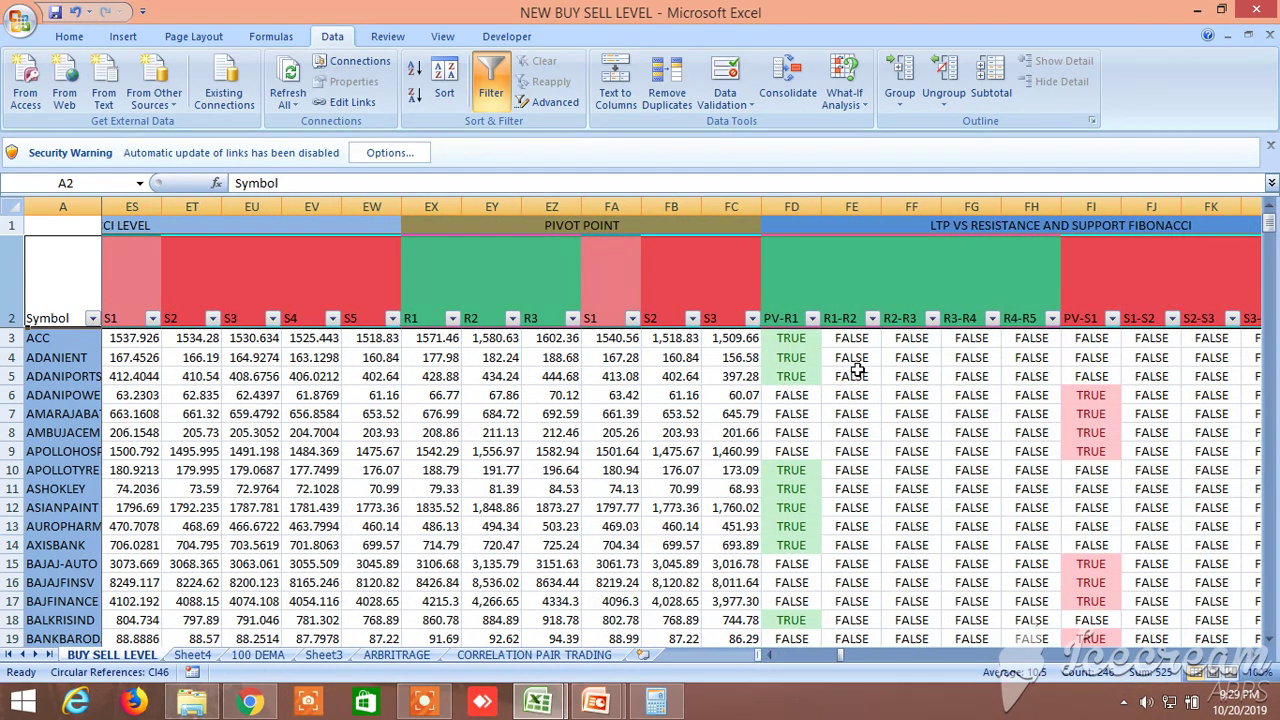